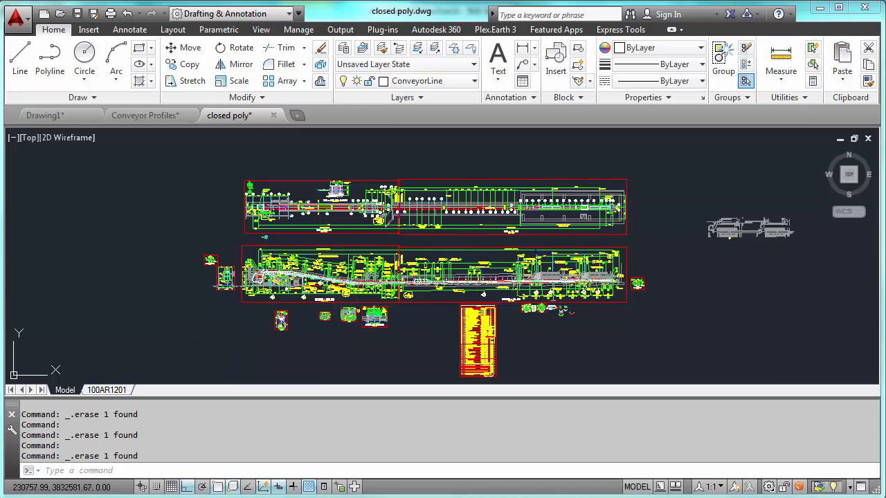
Step: Examine the conveyor elevation drawing from the head pulley and take-up area to the tail end
scroll(302, 319, "up", 4)
scroll(637, 284, "up", 8)
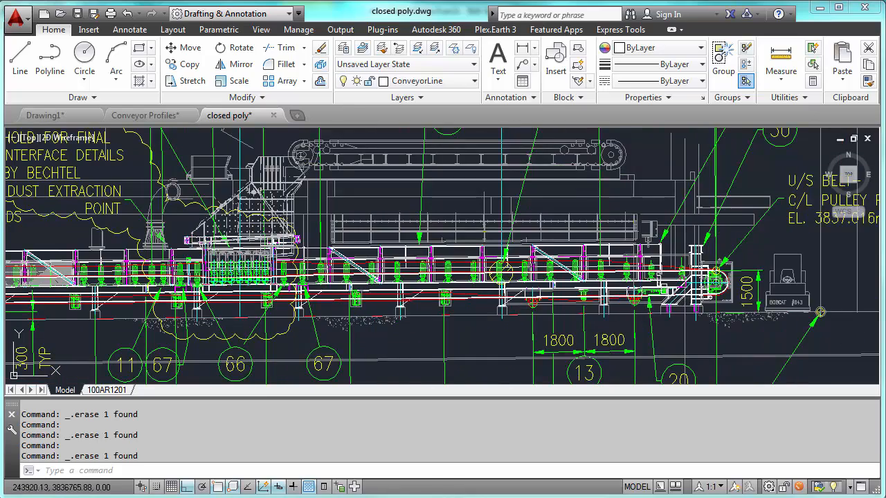
scroll(782, 242, "down", 8)
scroll(783, 244, "down", 4)
scroll(415, 238, "up", 8)
scroll(319, 177, "up", 4)
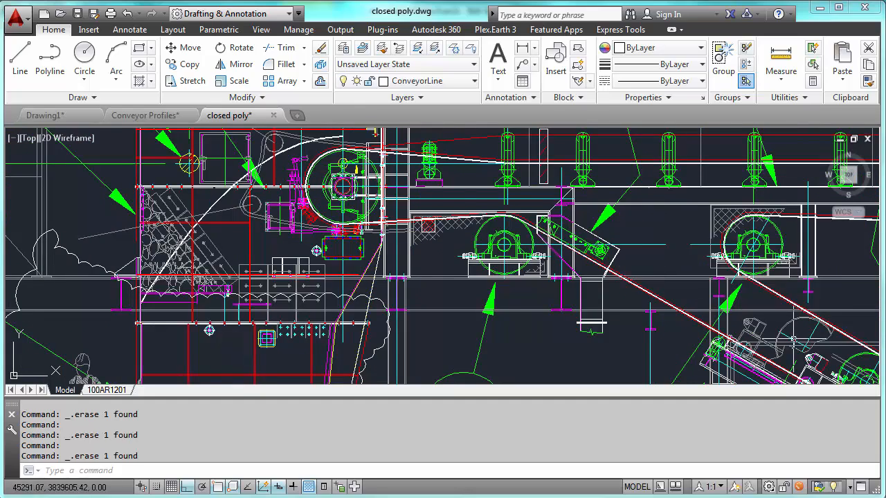
scroll(329, 213, "down", 7)
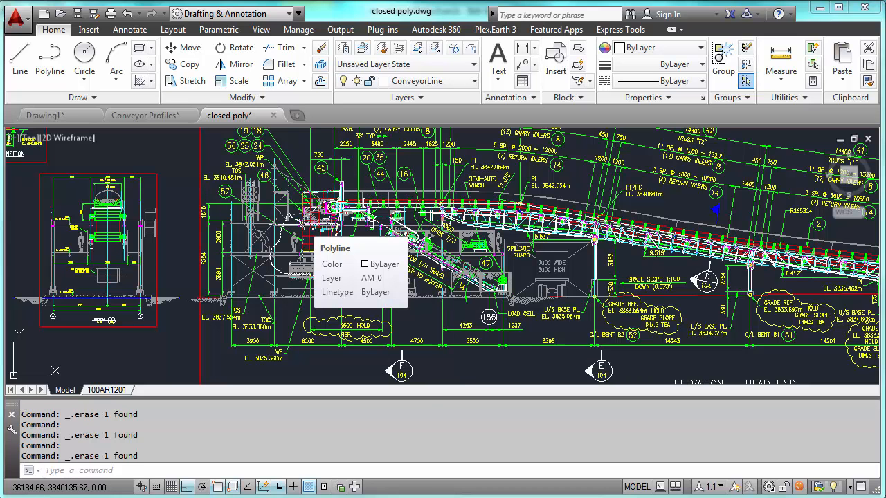
scroll(308, 228, "down", 6)
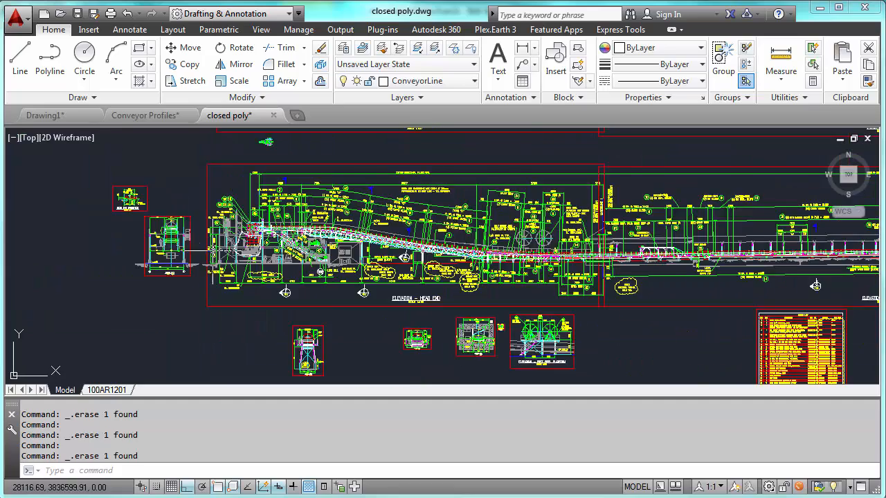
scroll(780, 286, "up", 8)
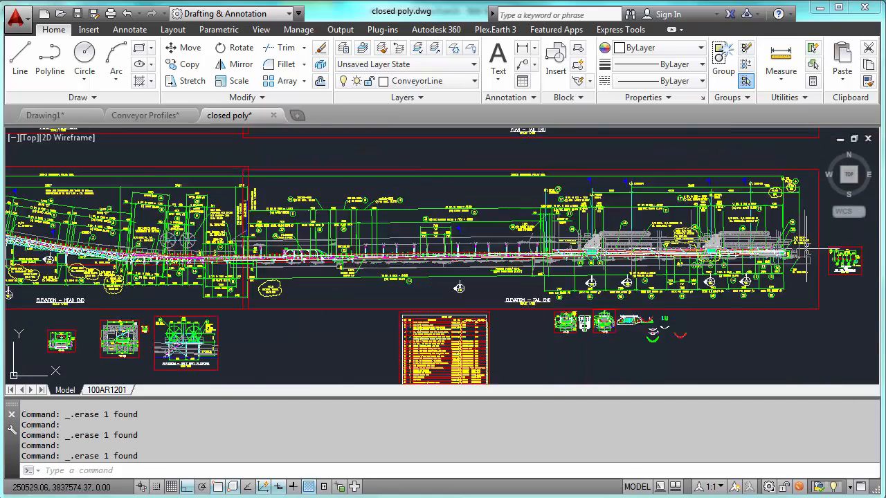
scroll(780, 286, "up", 3)
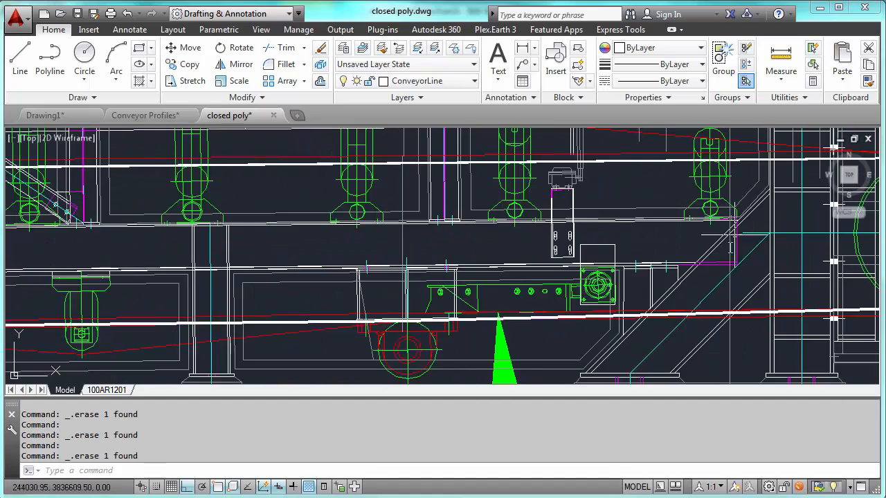
Step: Select the closed belt-line polyline near the tail pulley and trace it along the elevation towards the head end
left_click(736, 167)
scroll(405, 247, "down", 1)
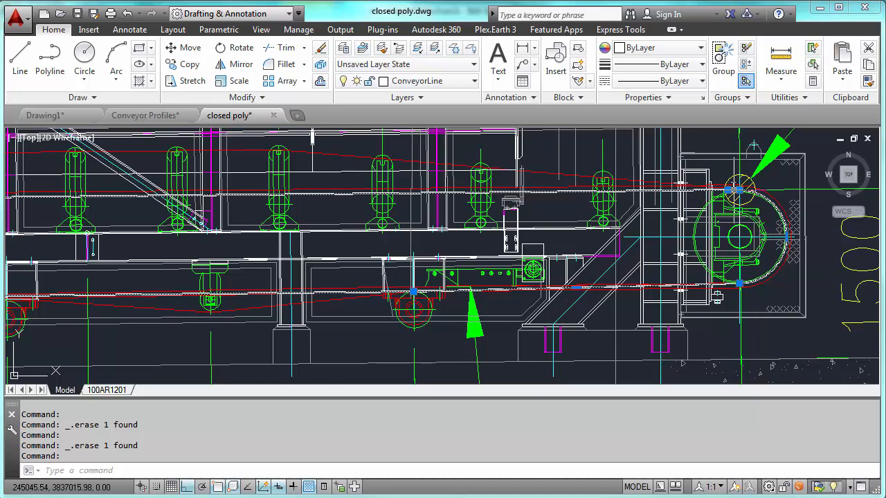
scroll(739, 188, "down", 3)
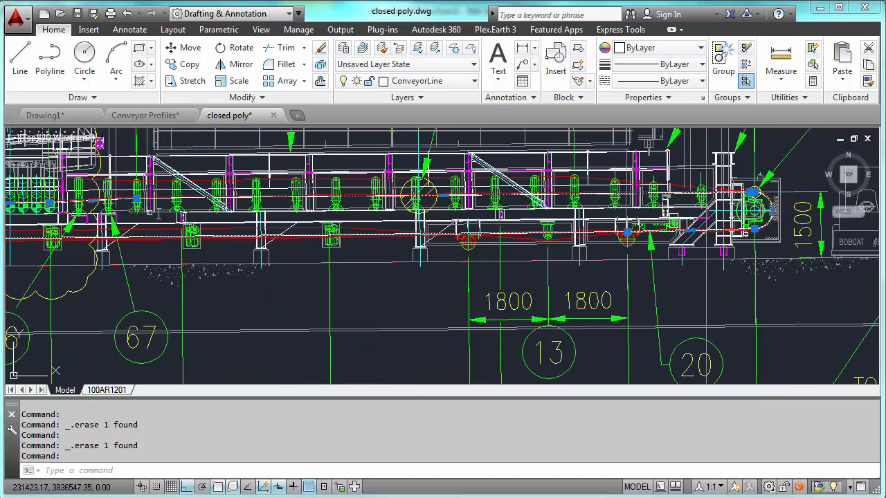
scroll(106, 207, "up", 2)
scroll(101, 200, "down", 3)
scroll(177, 183, "up", 5)
scroll(174, 185, "down", 5)
scroll(181, 263, "down", 4)
scroll(83, 193, "up", 5)
scroll(231, 170, "down", 4)
scroll(319, 172, "up", 2)
scroll(319, 173, "up", 4)
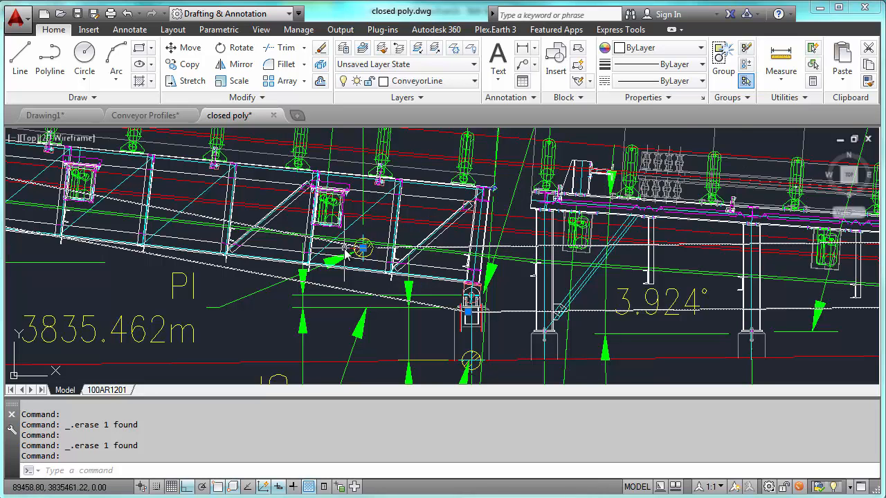
Step: Inspect the selected polyline around the head pulley, bend pulleys and take-up carriage
scroll(346, 252, "down", 6)
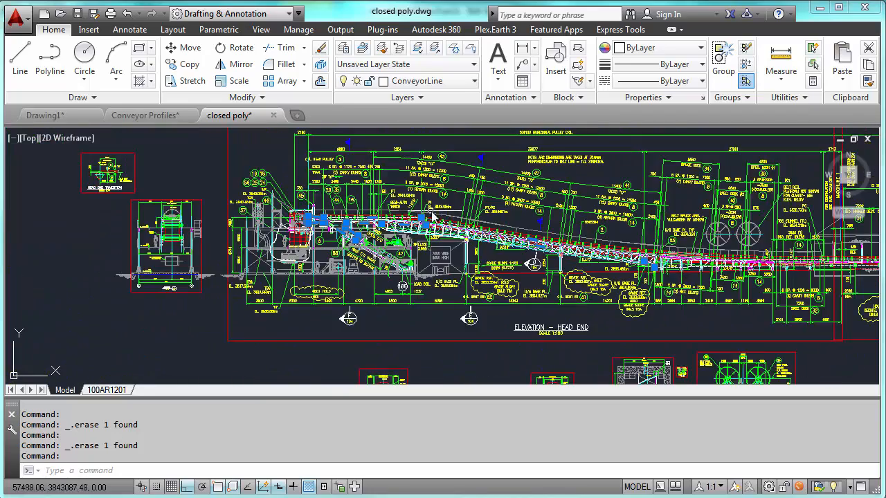
scroll(442, 221, "up", 7)
scroll(623, 214, "down", 1)
scroll(623, 213, "down", 5)
scroll(469, 196, "up", 8)
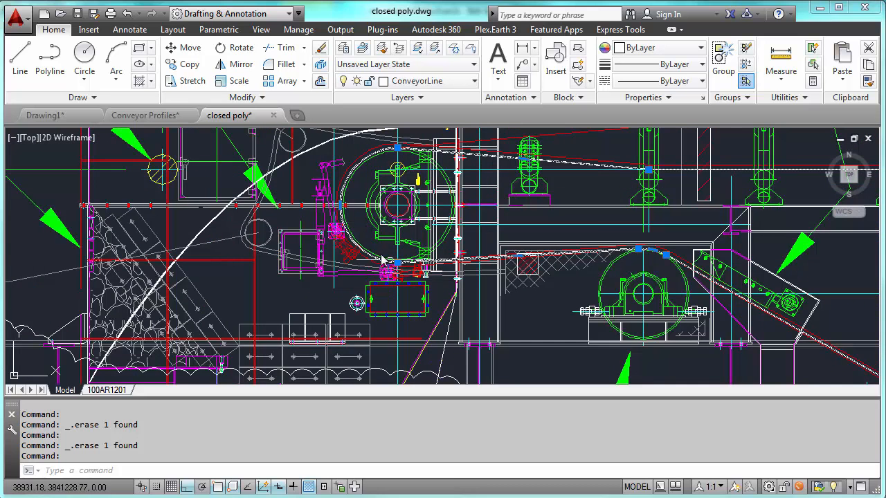
scroll(434, 207, "down", 2)
scroll(357, 213, "down", 2)
scroll(617, 293, "up", 4)
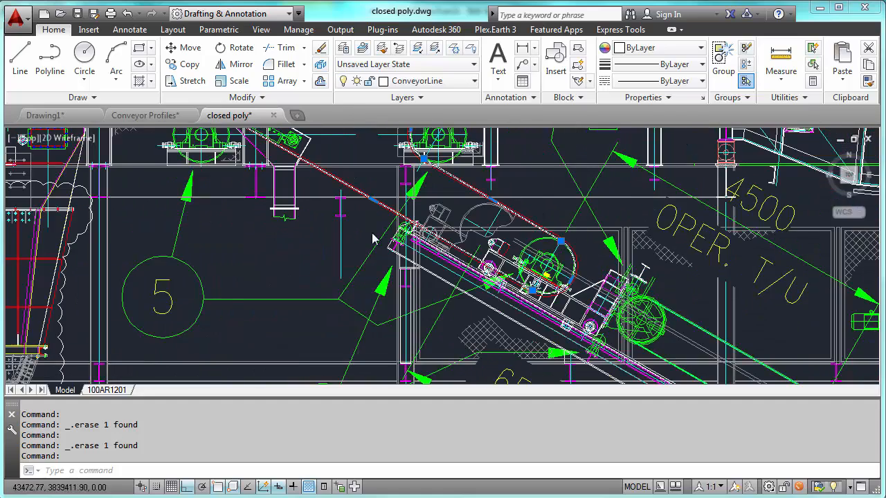
scroll(476, 212, "down", 3)
scroll(229, 232, "down", 2)
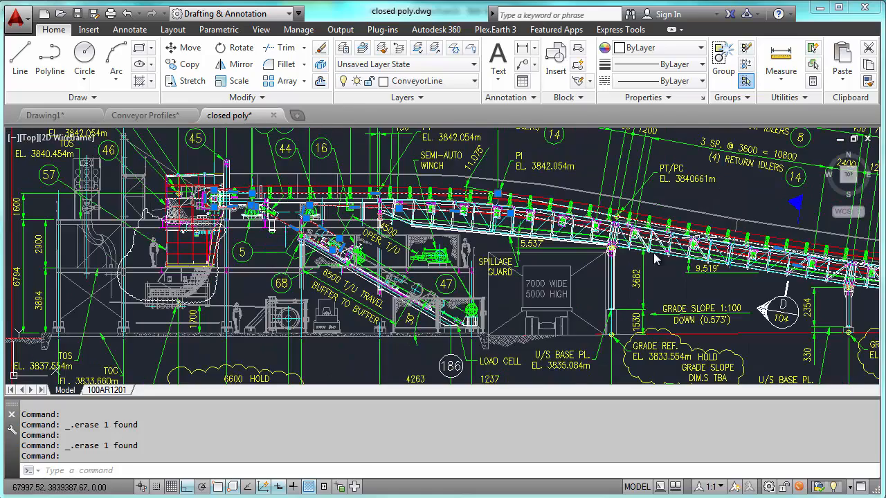
Step: Follow the selected polyline back along the carry and return runs through the tail-end elevation
scroll(581, 269, "down", 3)
scroll(287, 267, "down", 3)
scroll(702, 270, "up", 4)
scroll(719, 273, "up", 4)
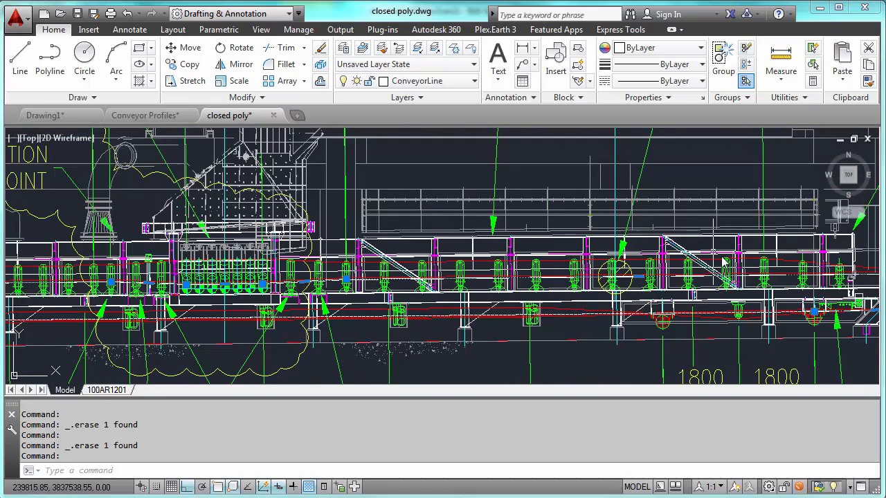
scroll(623, 231, "down", 5)
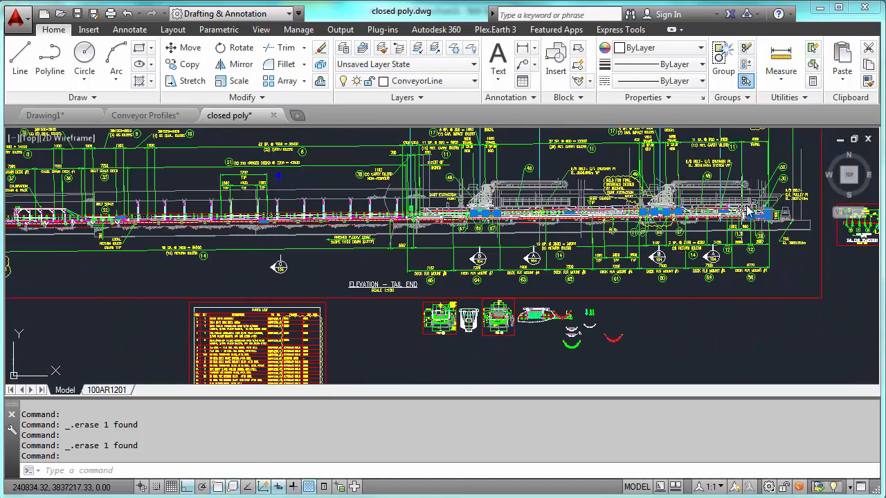
scroll(383, 194, "up", 4)
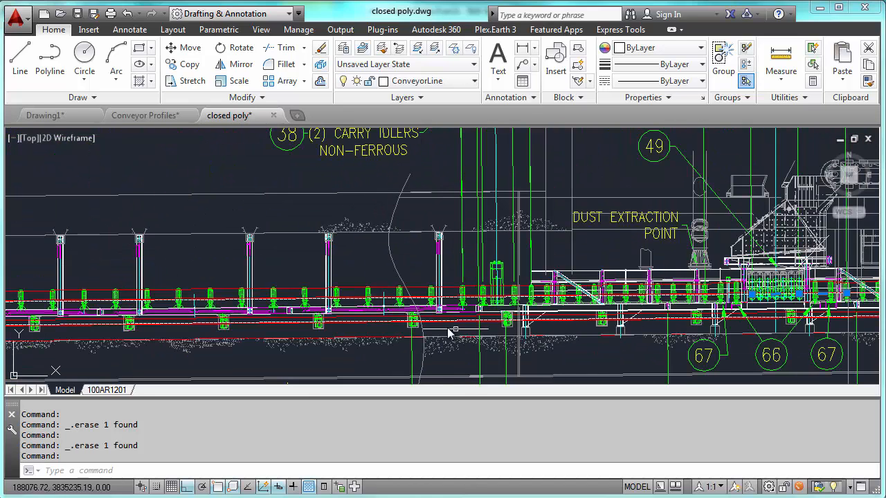
Step: Check which layer the selected belt-line polyline is on, and review its run between the tail and head ends
left_click(453, 82)
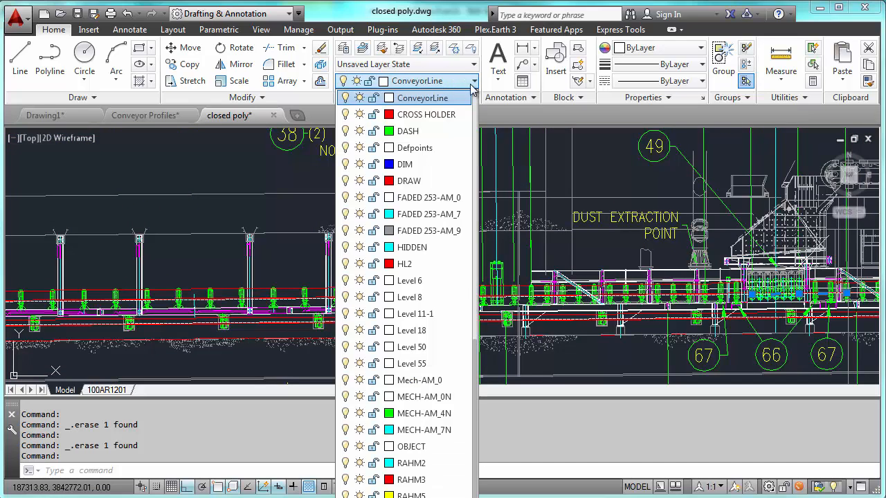
left_click_drag(475, 426, 495, 318)
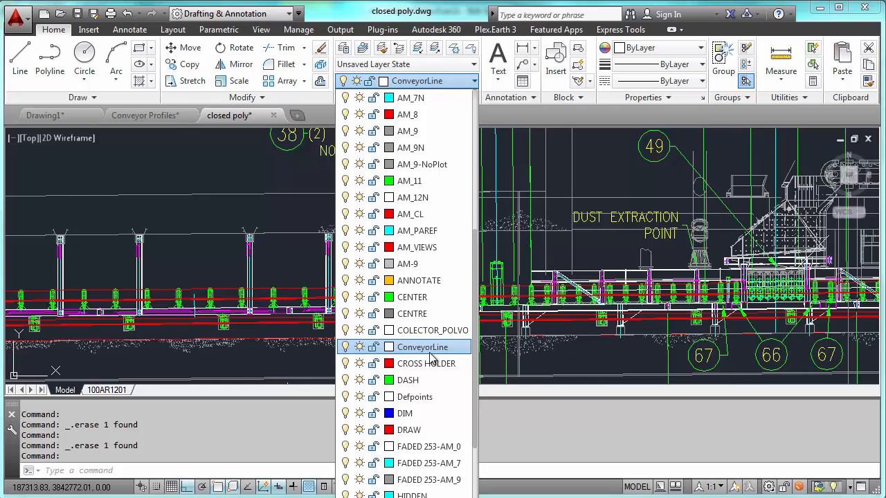
left_click(631, 185)
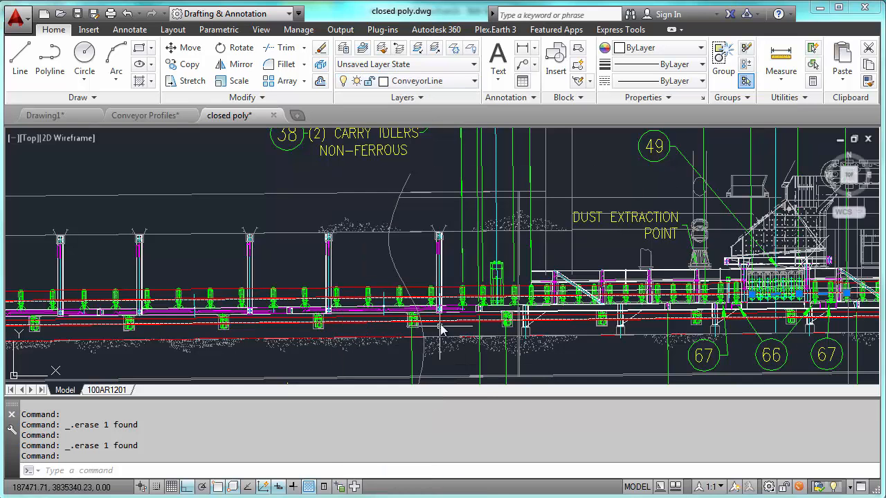
scroll(512, 311, "up", 4)
scroll(682, 207, "down", 5)
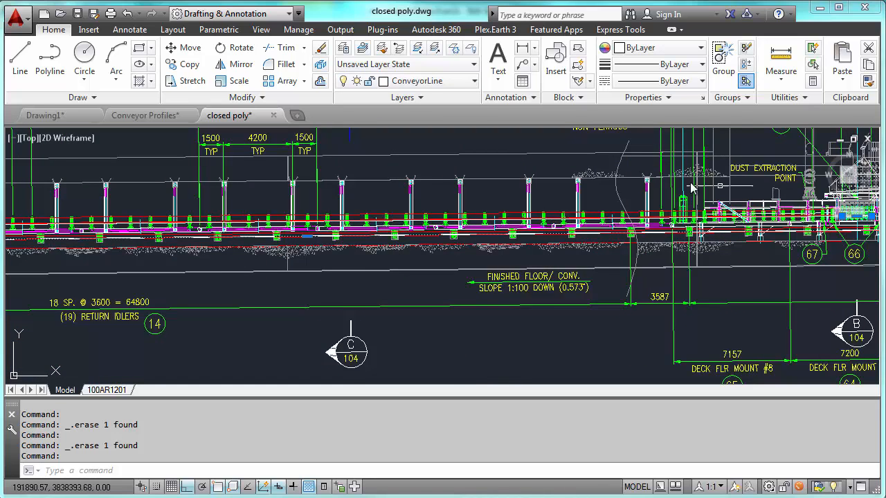
scroll(692, 208, "down", 2)
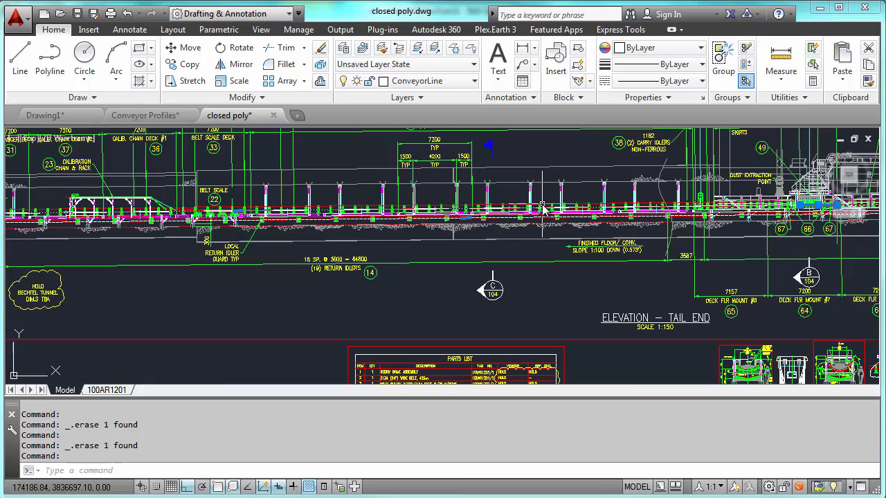
scroll(669, 201, "down", 2)
scroll(317, 198, "up", 2)
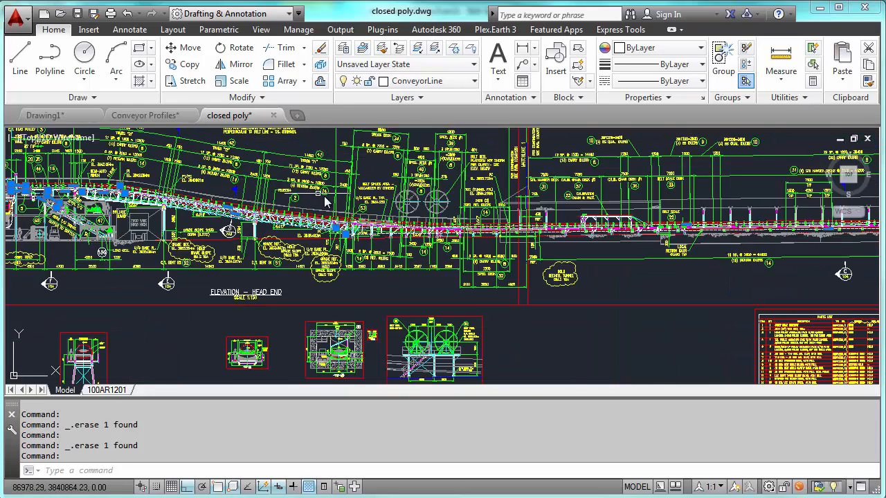
scroll(497, 196, "down", 1)
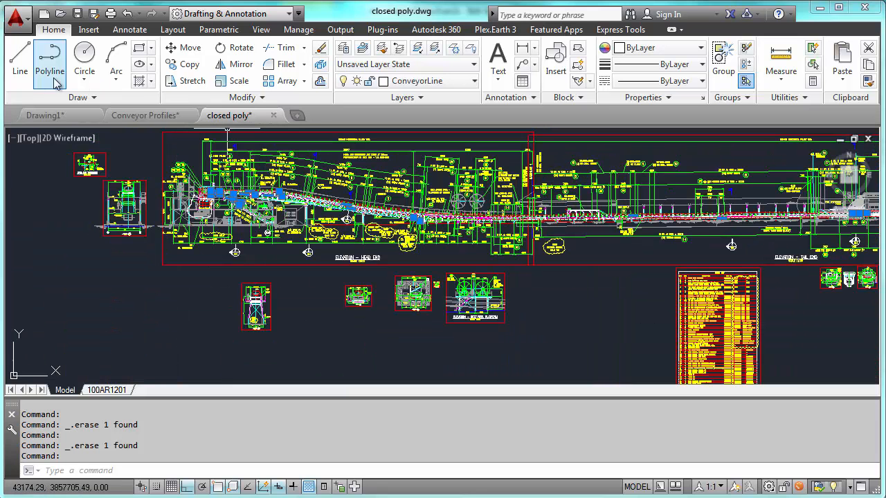
Step: Save the drawing to the Desktop as "Test Conveyor" in AutoCAD 2013 DXF format, replacing the existing file
left_click(21, 21)
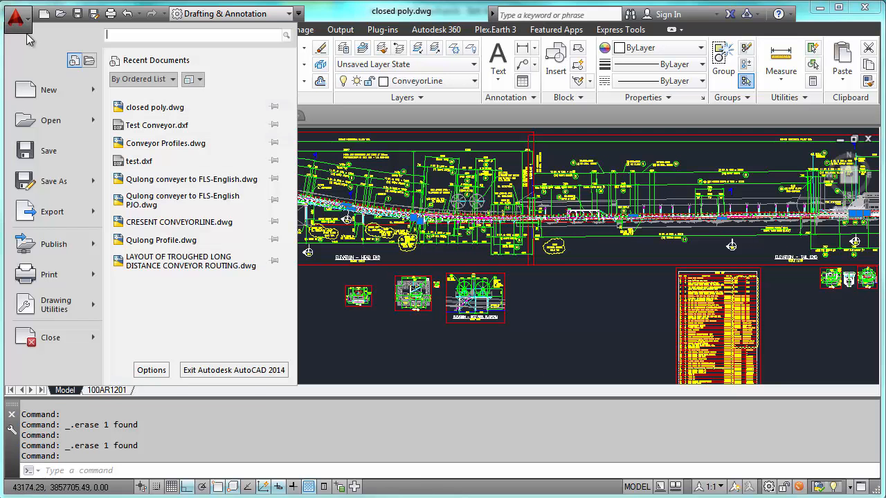
left_click(55, 178)
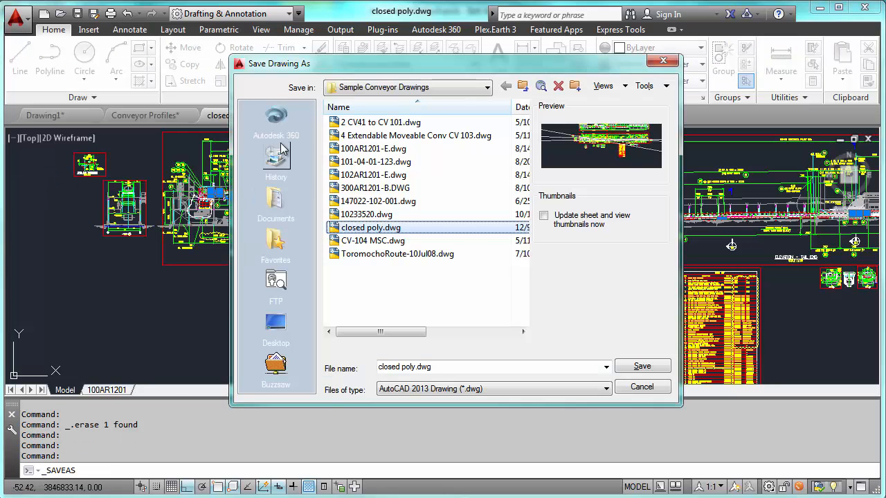
left_click(276, 323)
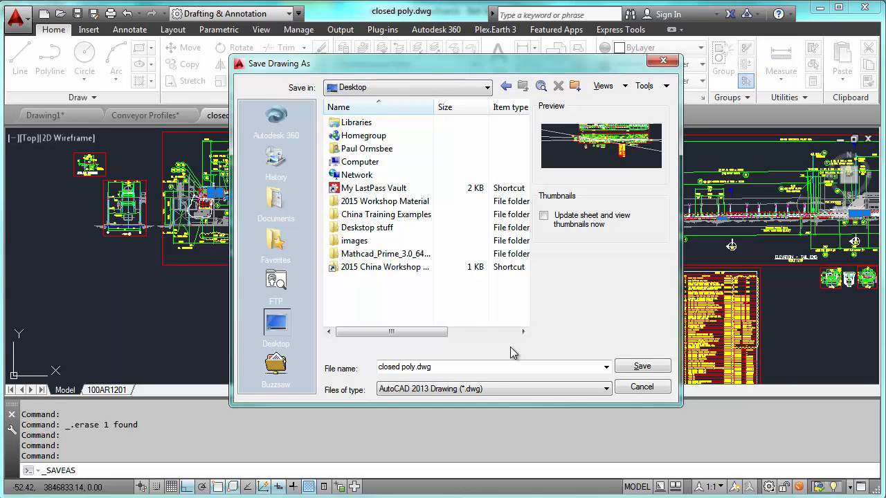
left_click(480, 367)
type("Test Conveyor")
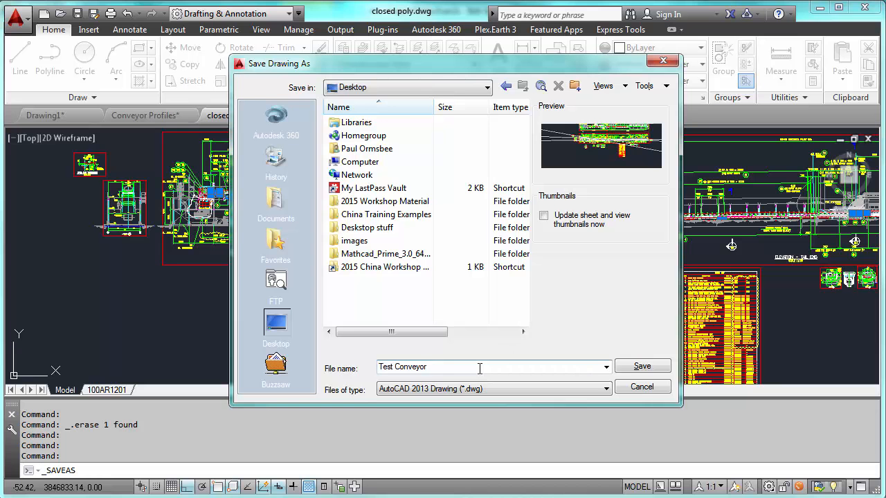
left_click(491, 389)
left_click(484, 482)
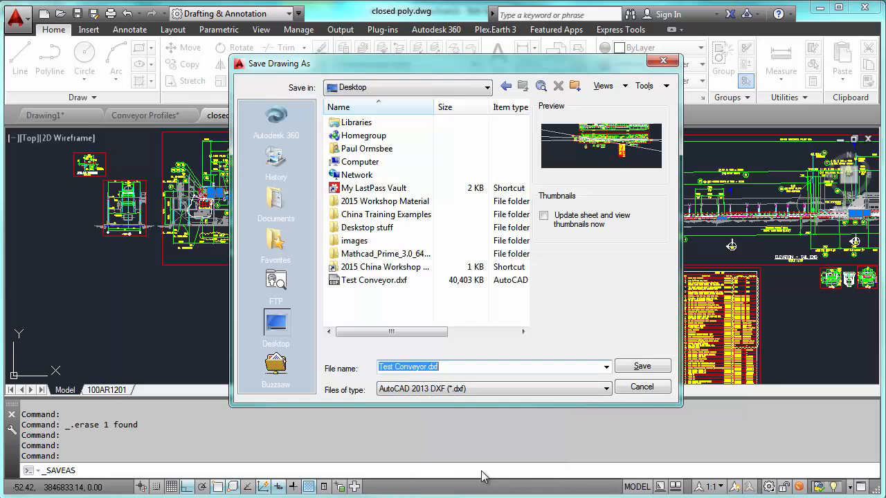
left_click(642, 367)
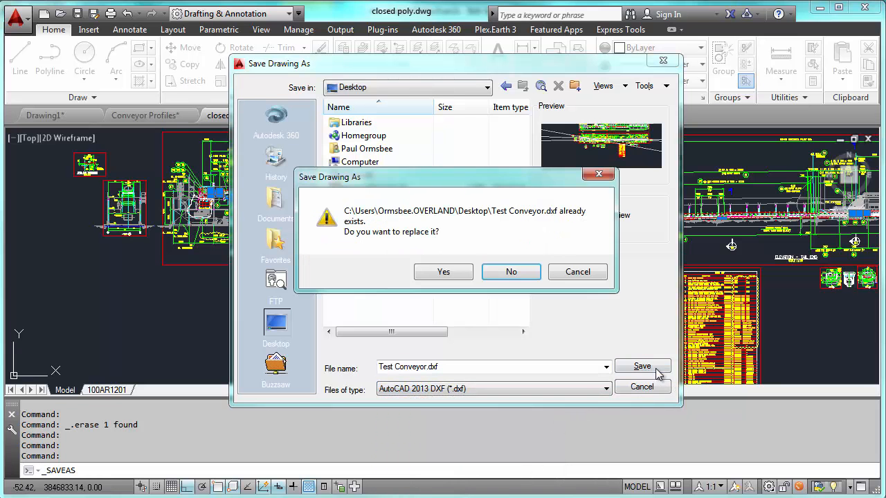
left_click(443, 272)
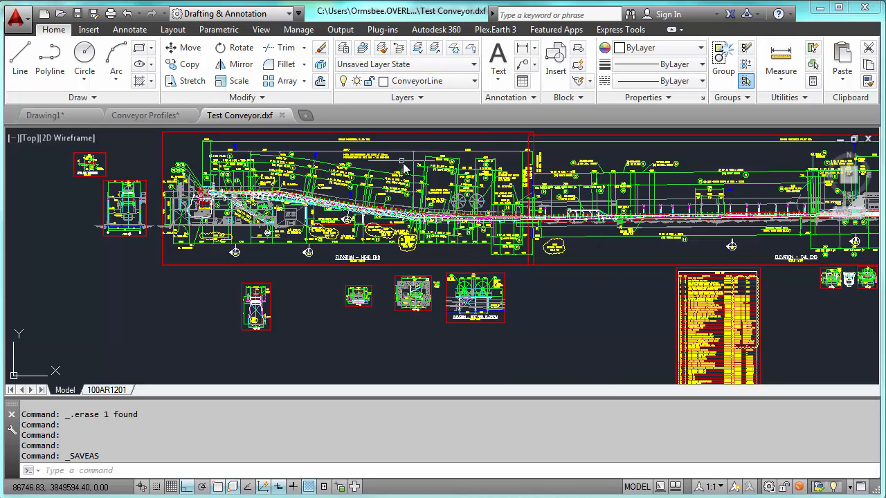
Step: Close the Test Conveyor.dxf drawing and switch to Belt Analyst
left_click(283, 116)
left_click(508, 291)
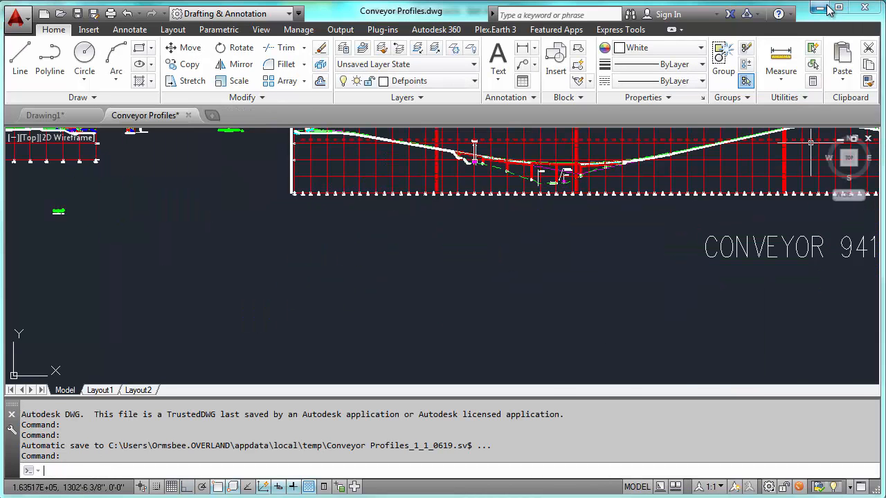
left_click(819, 8)
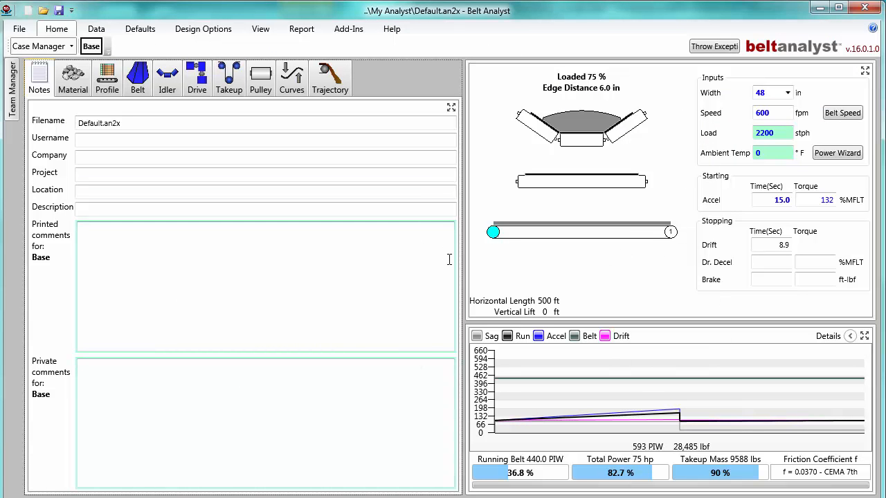
Step: Start creating a new file from a DXF import
left_click(20, 29)
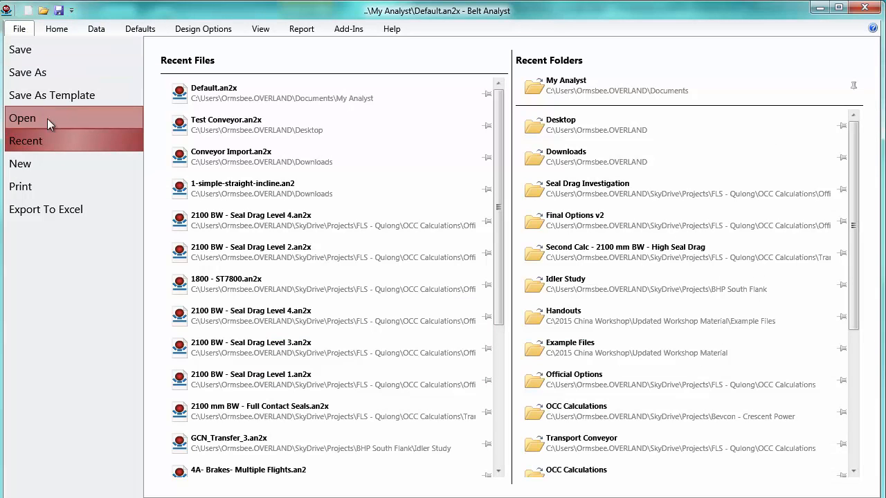
left_click(48, 164)
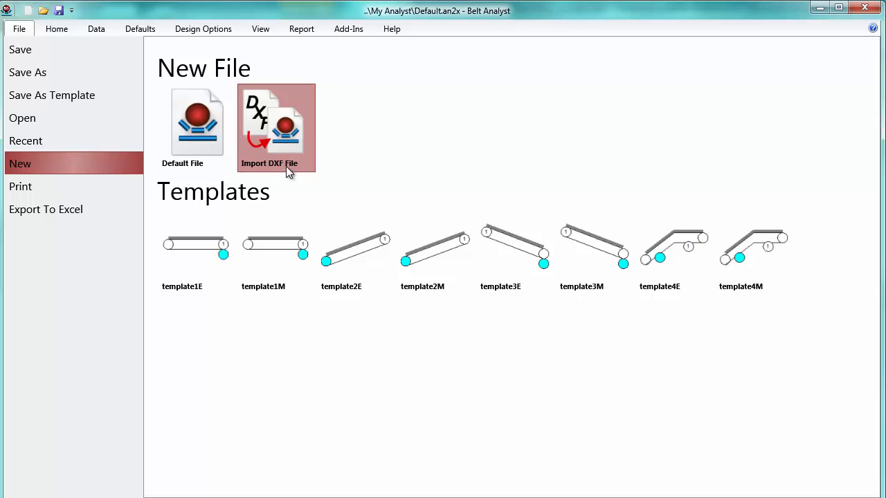
left_click(296, 136)
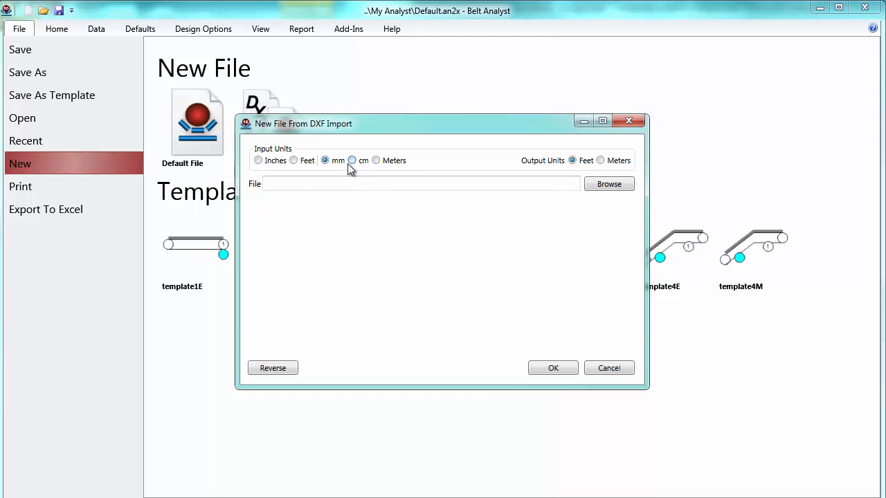
Step: Set the input units to mm and load Test Conveyor.dxf from the Desktop
left_click(377, 162)
left_click(352, 160)
left_click(324, 163)
left_click(602, 187)
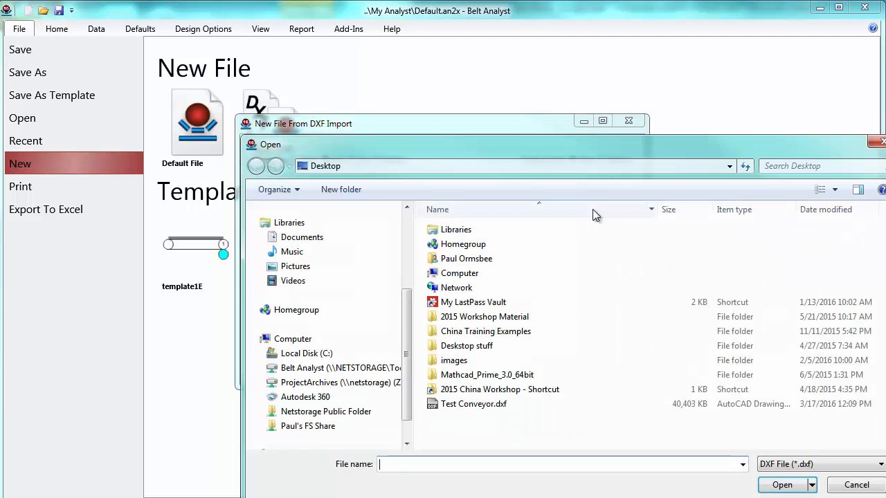
left_click(467, 407)
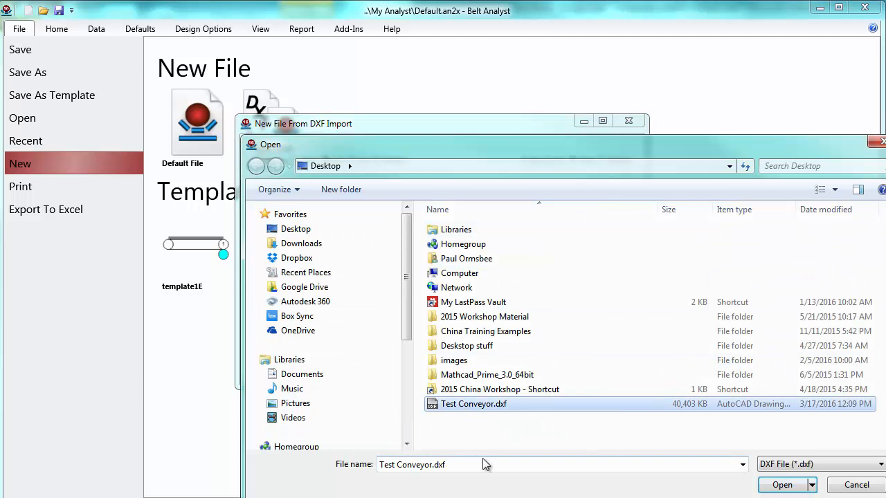
left_click(781, 485)
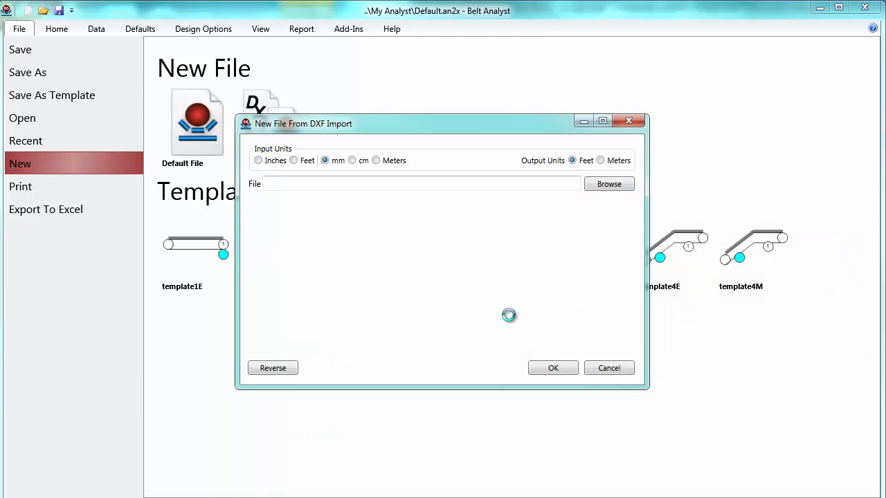
Step: Select ConveyorLine as the layer to import from and confirm the selection
left_click_drag(421, 218, 424, 201)
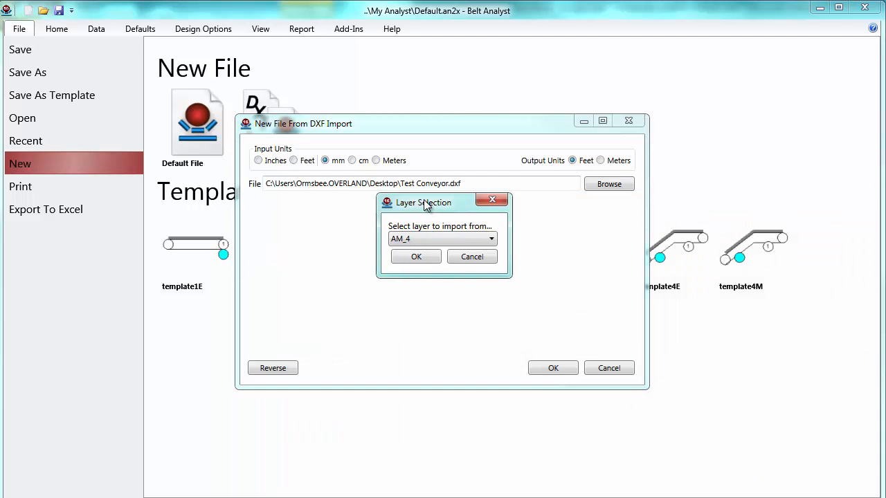
left_click(428, 236)
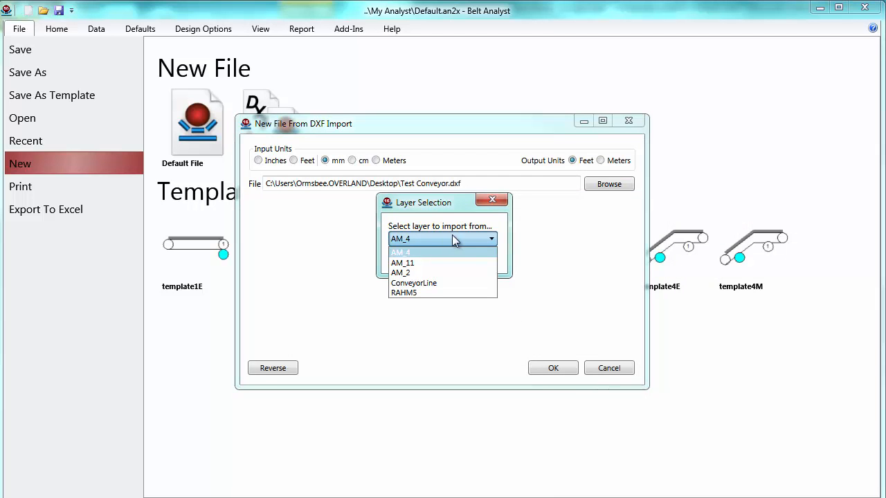
left_click(441, 283)
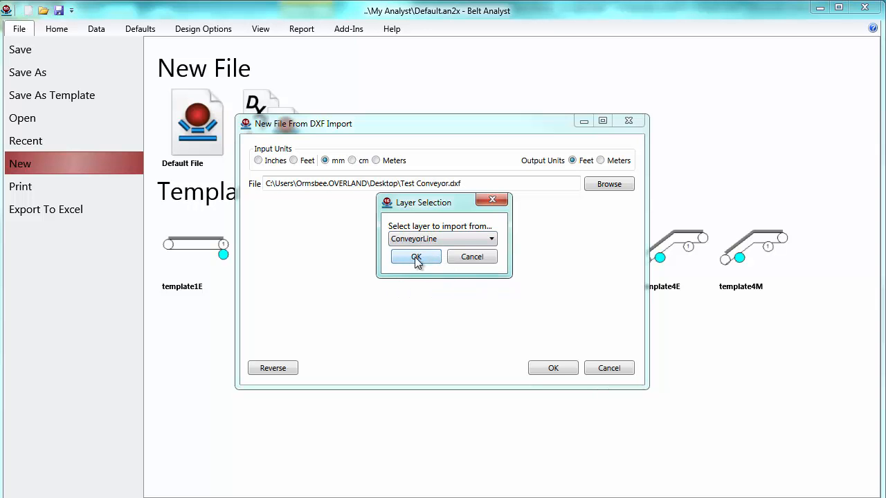
left_click(416, 257)
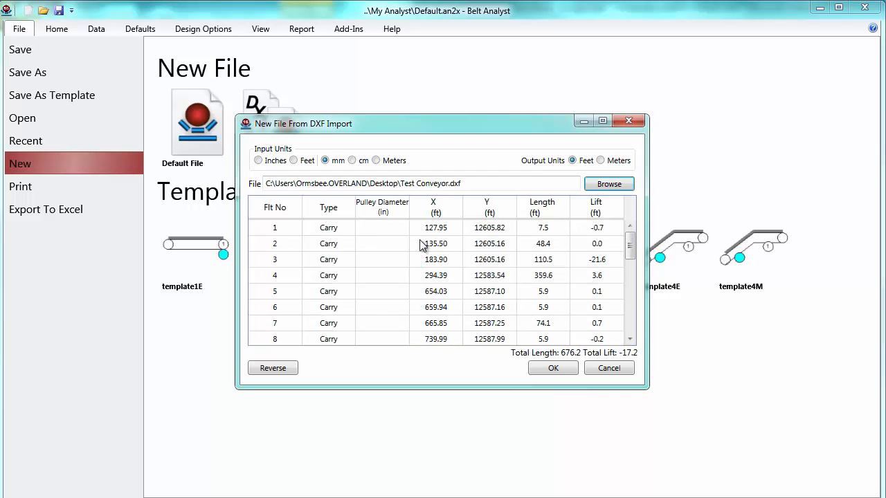
Step: Review the imported flight table from the first carry flight through the head and return flights to the tail
left_click(543, 228)
scroll(538, 244, "down", 2)
scroll(539, 244, "down", 4)
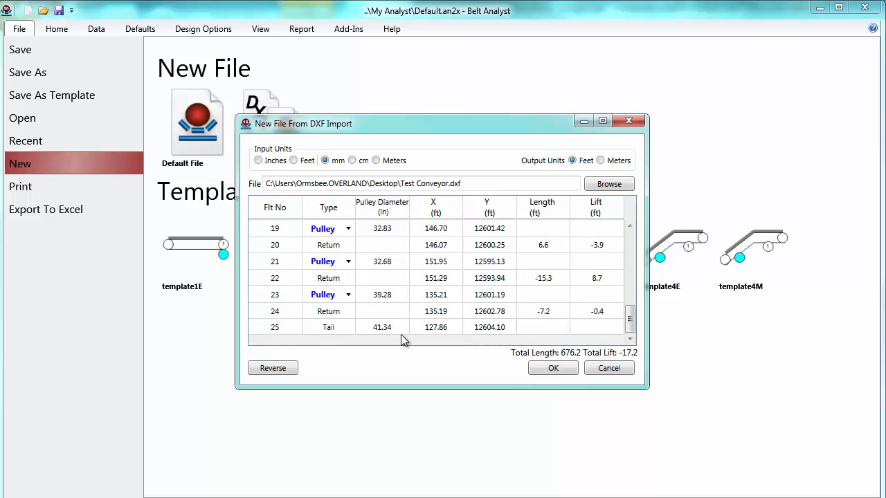
scroll(403, 337, "up", 6)
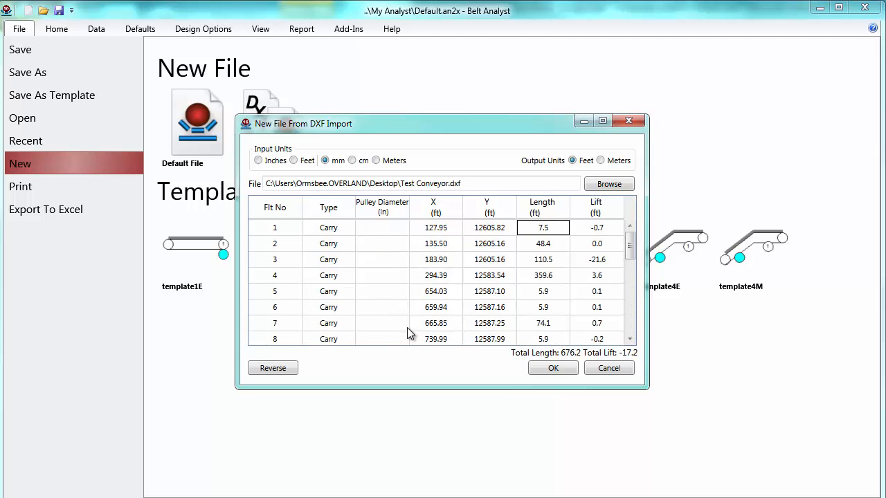
scroll(435, 254, "down", 3)
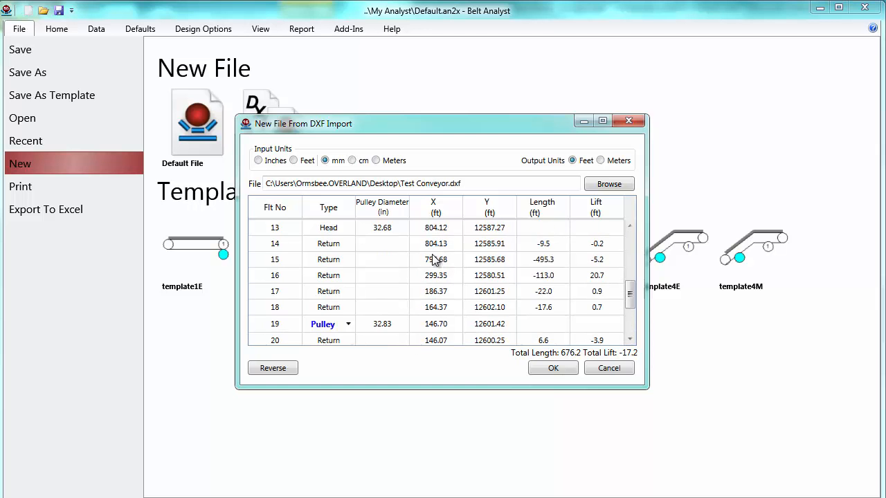
scroll(367, 311, "up", 1)
Step: Examine the pulley diameters of flights 19, 21, 23 and the tail, and check the conveyor's total lift
left_click(343, 330)
left_click(369, 327)
scroll(422, 311, "down", 2)
scroll(415, 325, "down", 1)
left_click(400, 281)
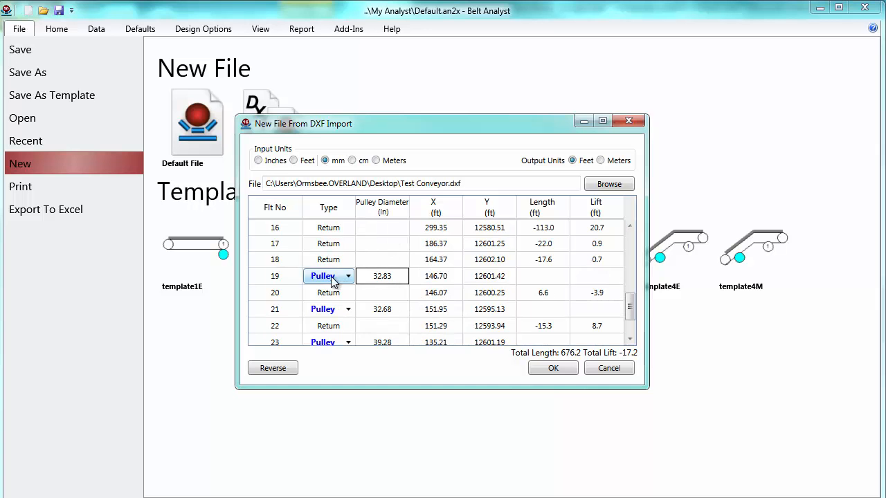
left_click(385, 313)
scroll(387, 318, "down", 1)
left_click(400, 296)
left_click(398, 328)
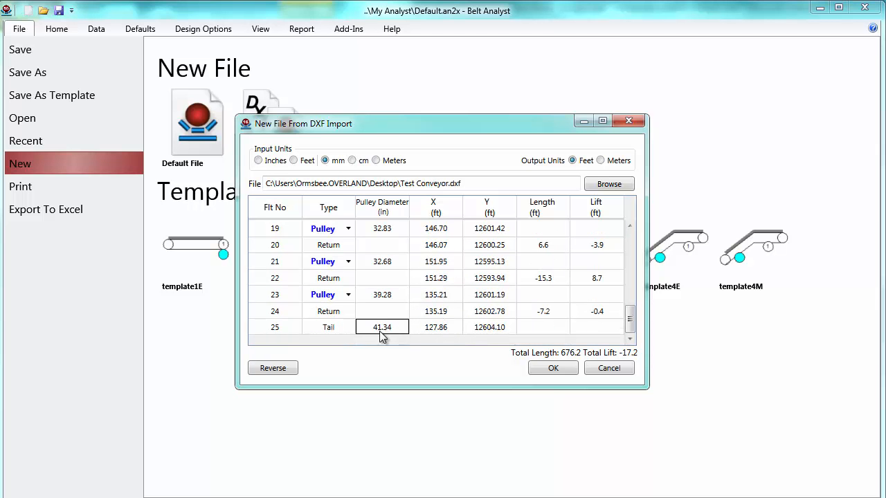
scroll(401, 316, "up", 1)
scroll(403, 315, "down", 1)
left_click(408, 296)
scroll(428, 259, "up", 2)
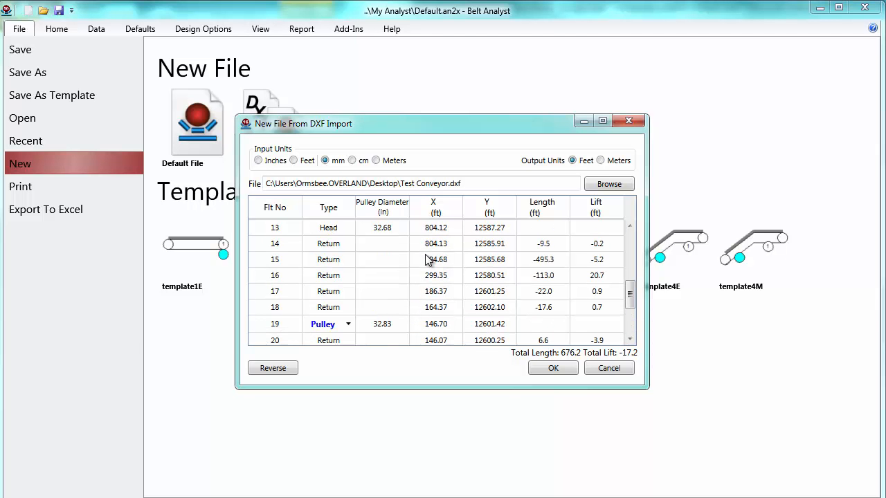
scroll(428, 259, "up", 1)
scroll(365, 294, "down", 3)
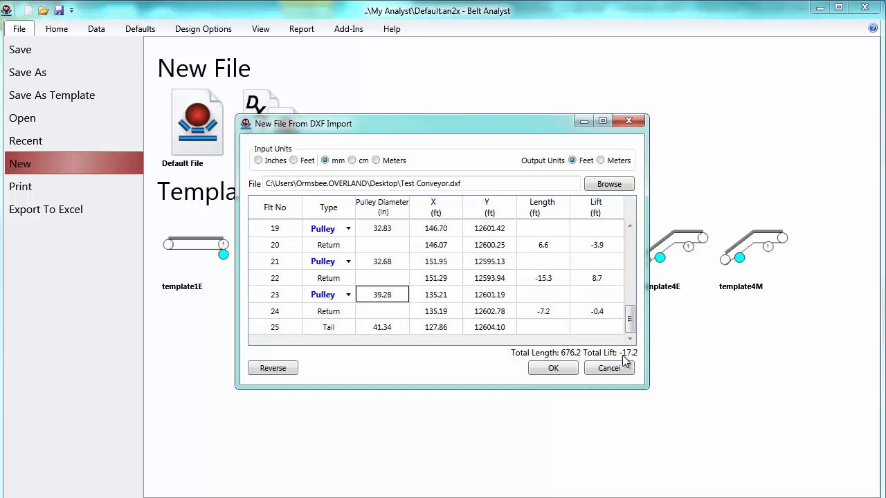
Step: Reverse the imported conveyor's direction and review the reordered flights
left_click(283, 374)
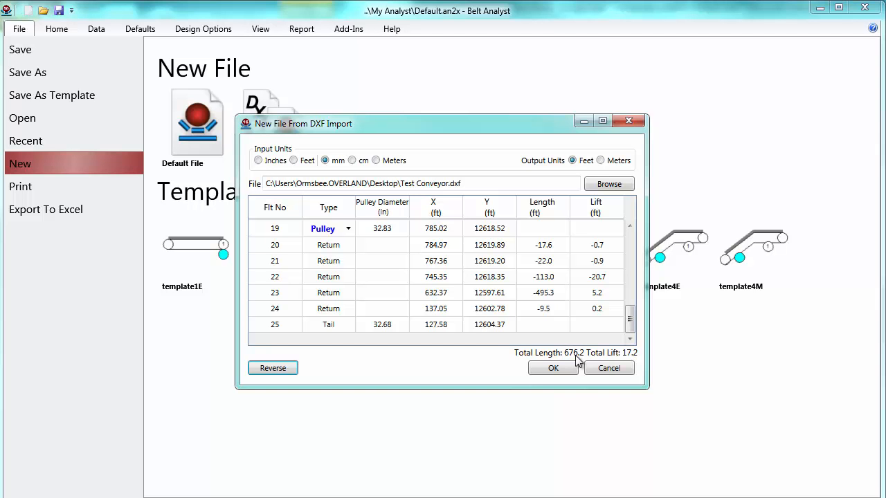
left_click(502, 313)
scroll(397, 313, "up", 4)
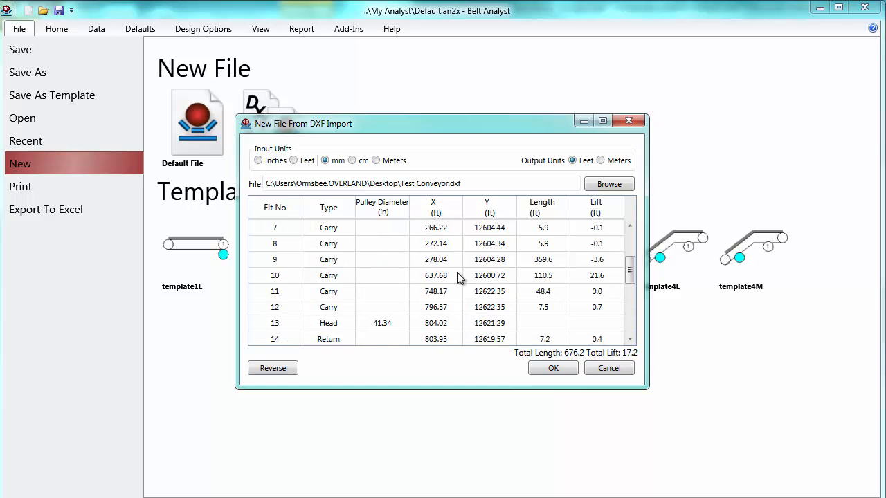
scroll(516, 276, "down", 4)
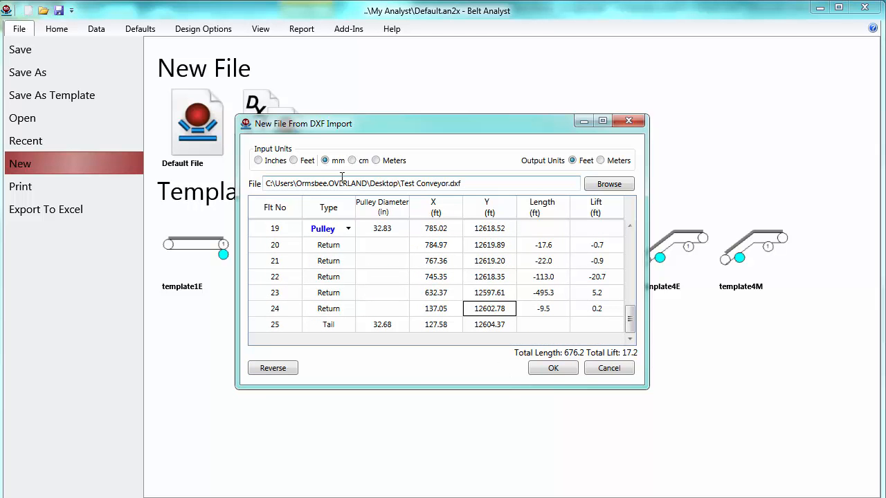
Step: Try importing Test Conveyor.dxf from the Desktop with Feet as the input units, and decline to continue at the unit mismatch warning
left_click(293, 161)
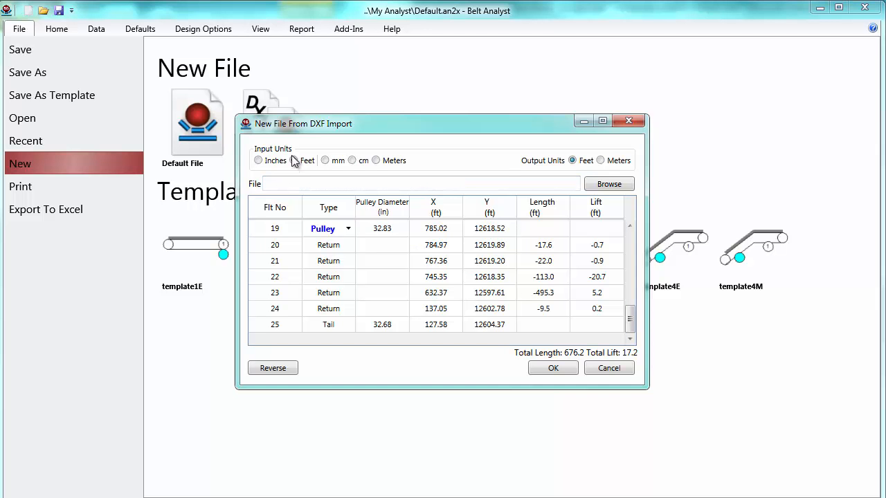
left_click(629, 186)
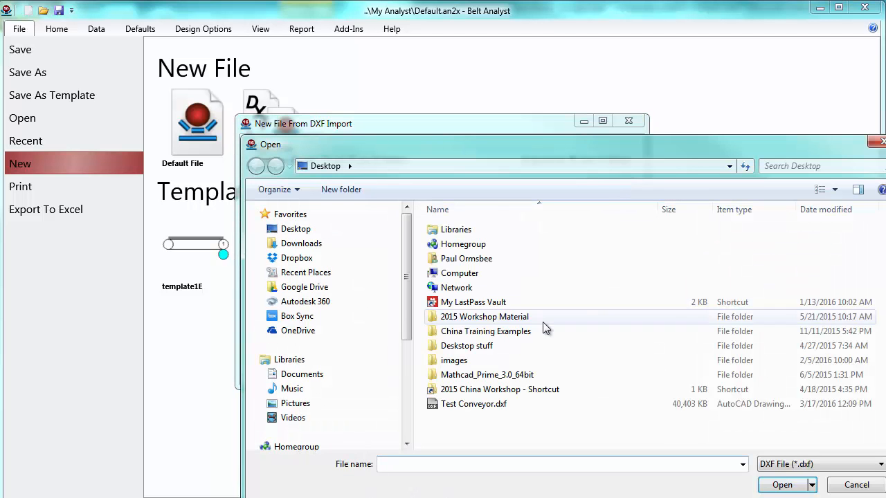
left_click(466, 407)
left_click(783, 484)
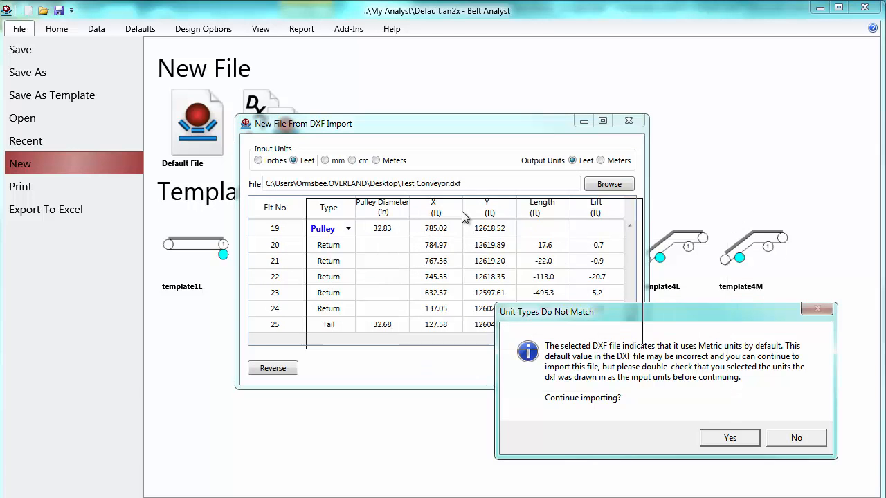
left_click_drag(657, 325, 464, 216)
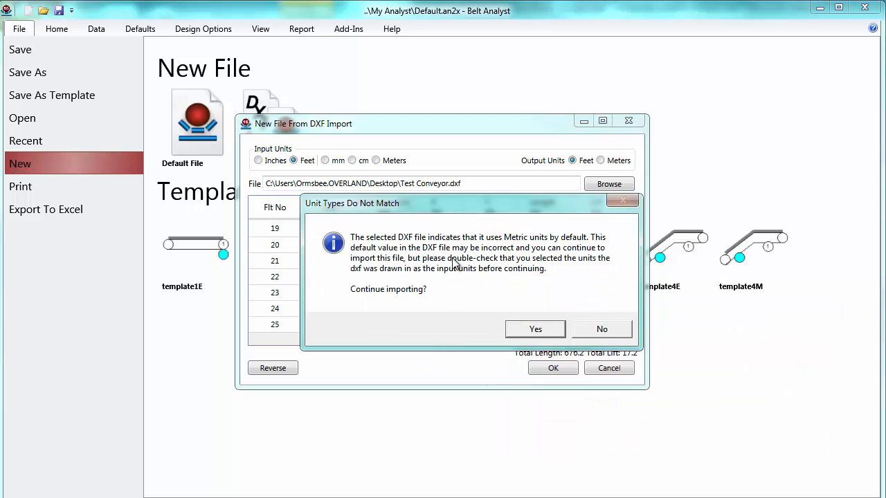
left_click_drag(456, 205, 554, 164)
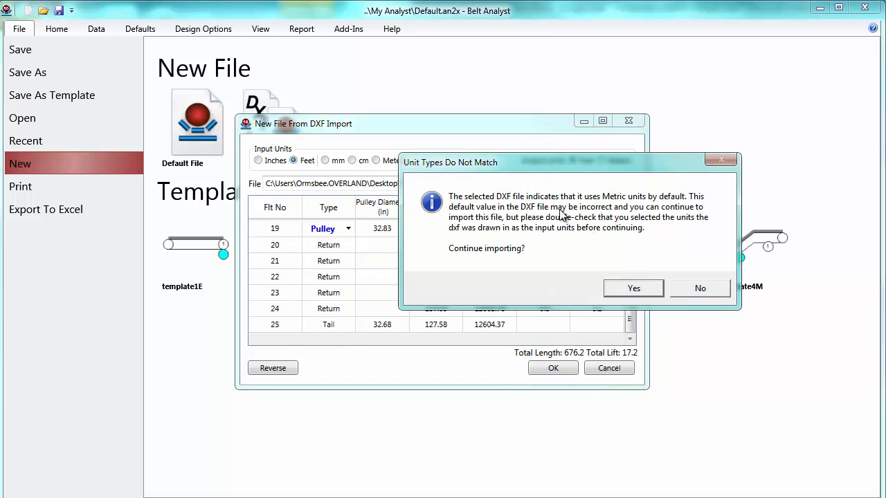
left_click_drag(537, 167, 622, 157)
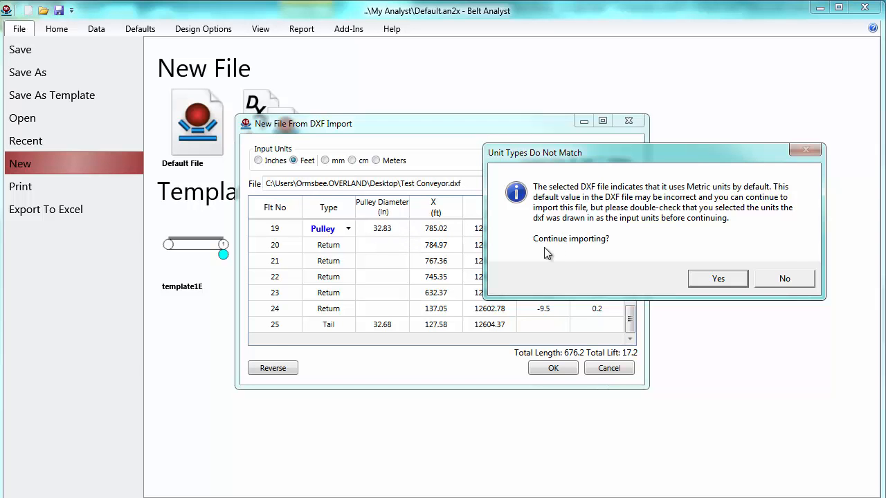
left_click_drag(624, 152, 470, 149)
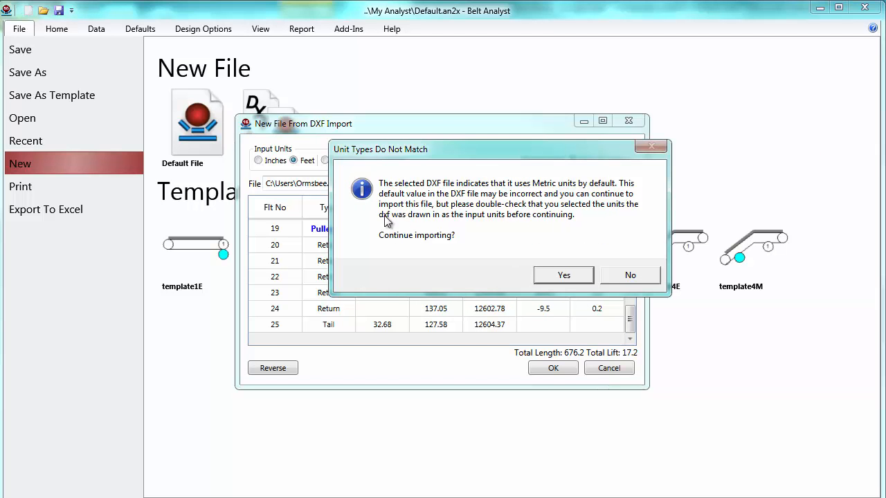
left_click(630, 276)
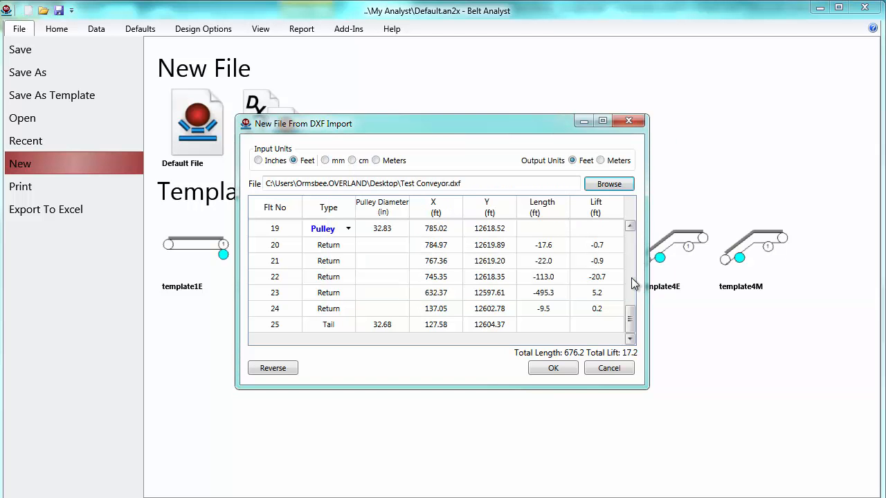
Step: Import Test Conveyor.dxf again in mm from the ConveyorLine layer, and reverse the conveyor's direction
left_click(323, 160)
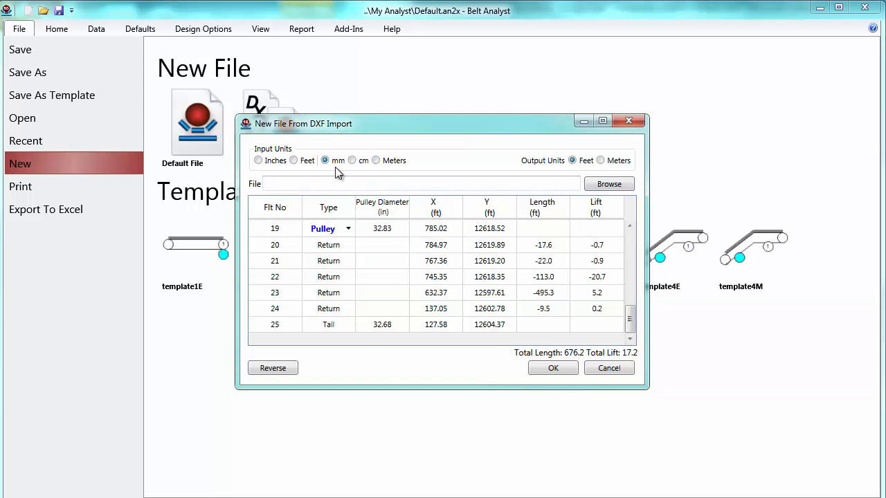
left_click(607, 187)
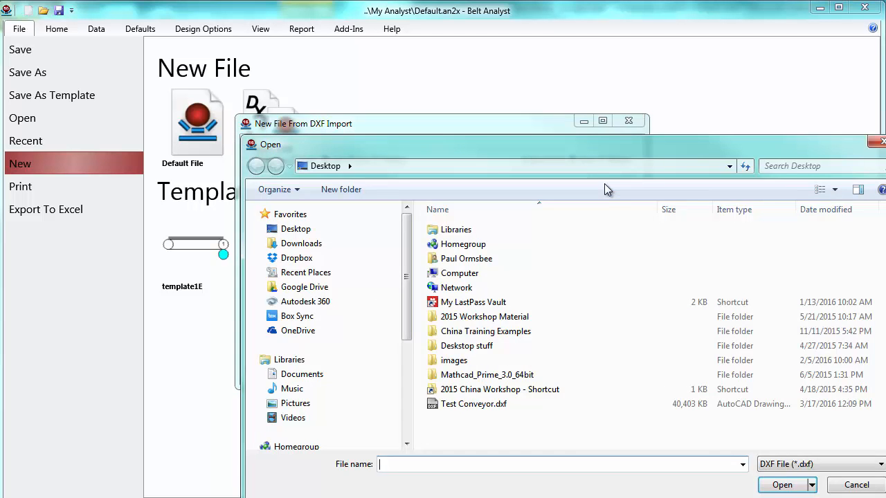
left_click(483, 407)
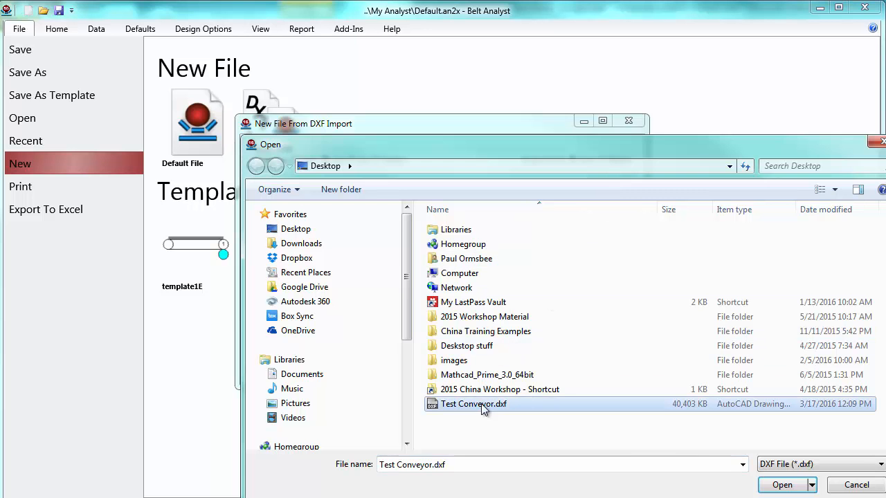
left_click(812, 489)
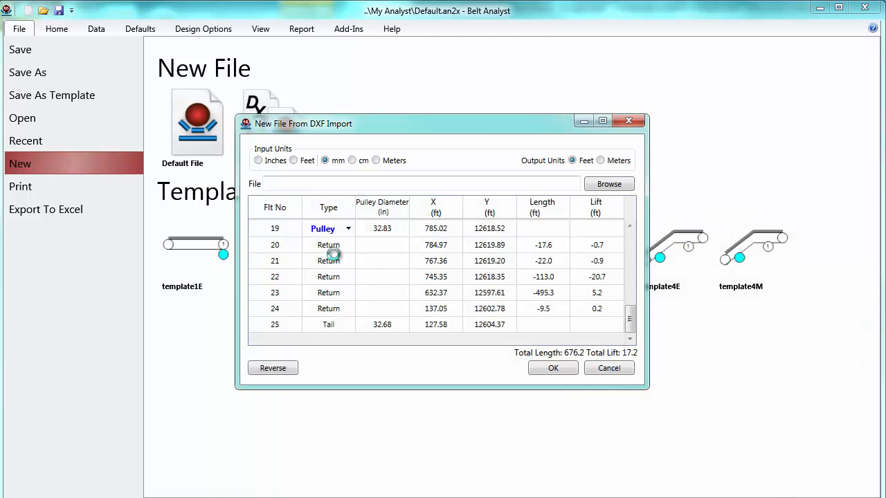
left_click(435, 257)
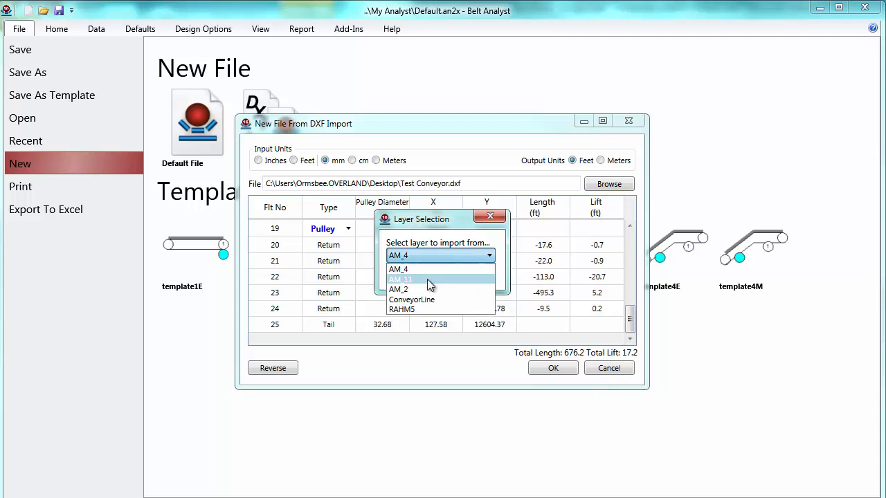
left_click(425, 308)
left_click(414, 273)
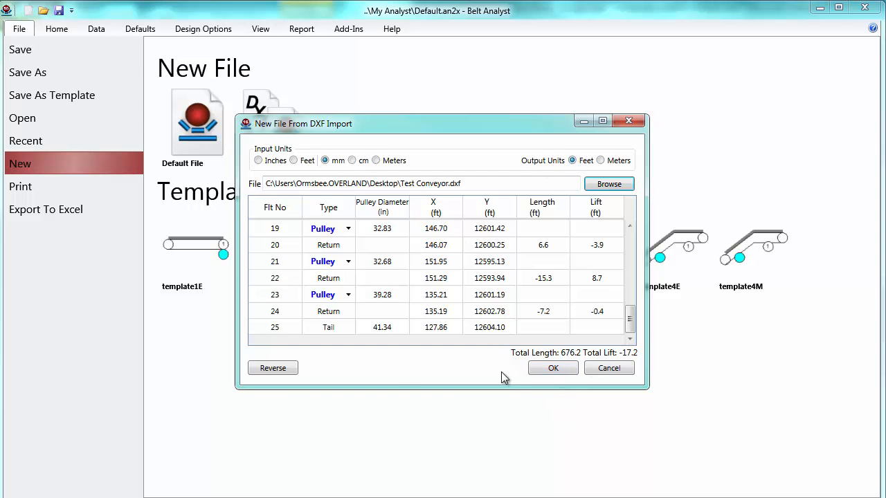
left_click(276, 372)
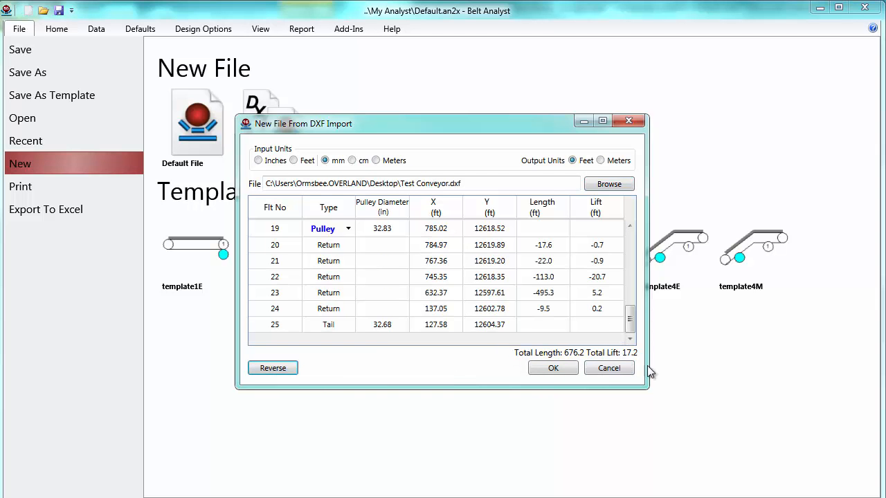
Step: Accept the DXF import and save the new conveyor model on the Desktop as Test Conveyor.an2x, replacing the existing file
left_click(553, 368)
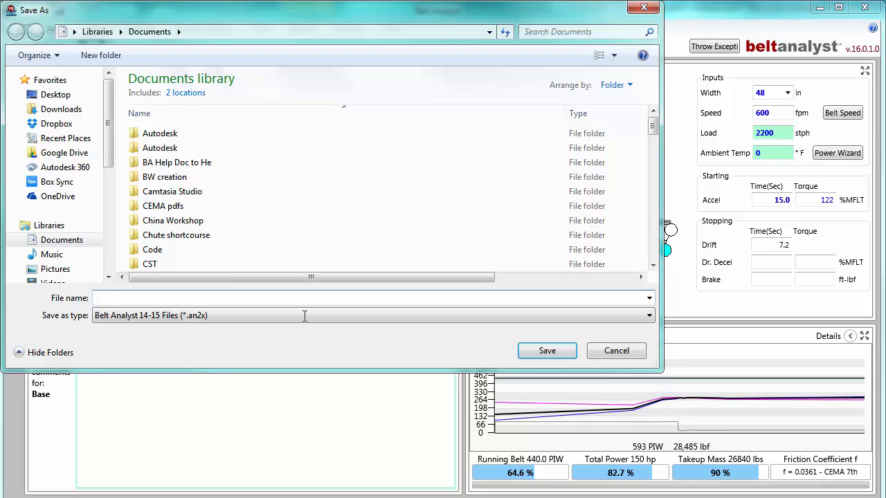
left_click(62, 95)
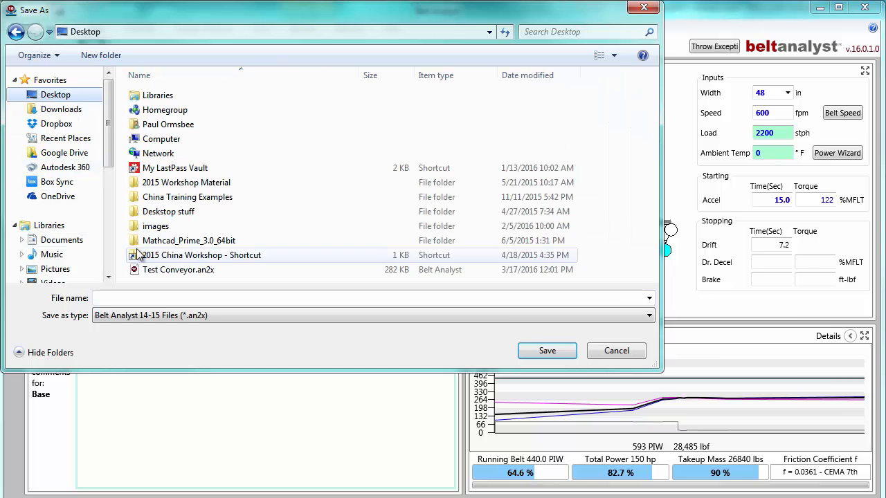
left_click(216, 275)
left_click(546, 350)
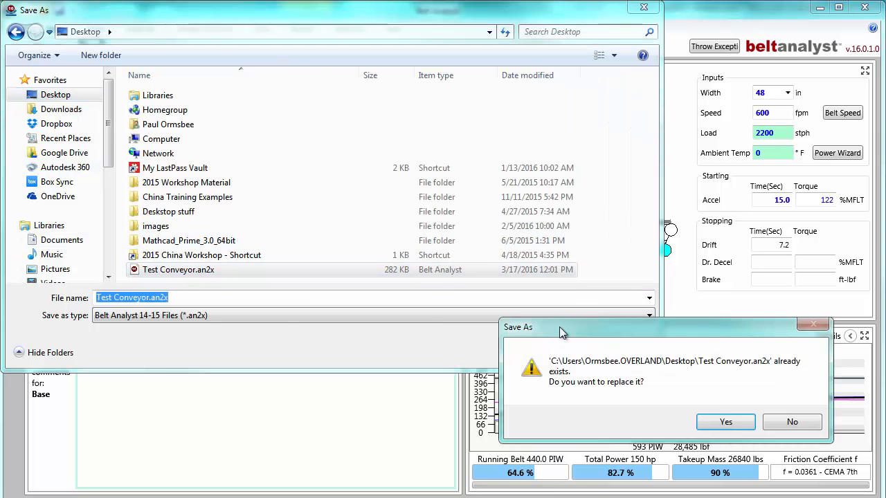
left_click(724, 422)
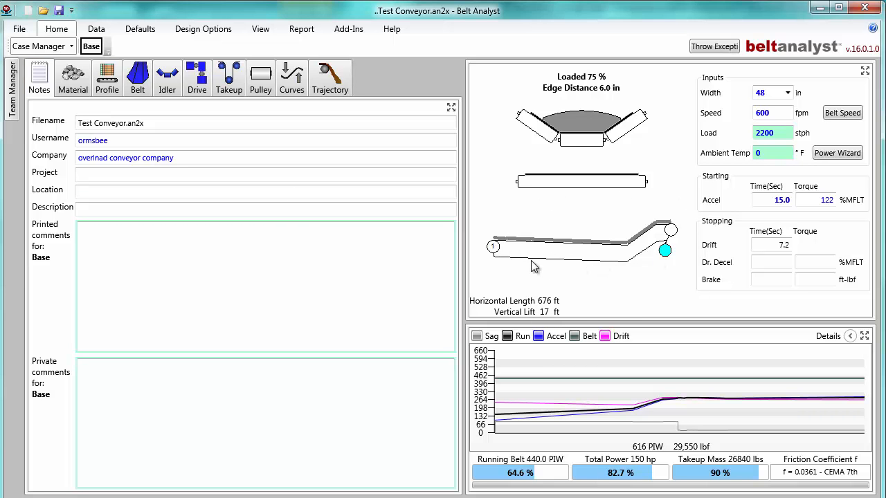
Step: Examine the imported conveyor profile from the main incline's vertical curves up to the take-up and head pulleys
left_click(106, 77)
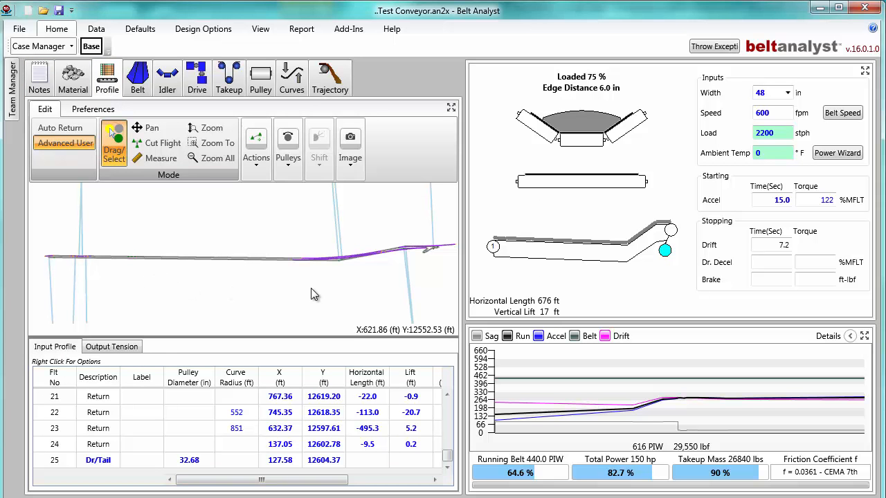
scroll(368, 271, "up", 3)
scroll(337, 280, "down", 1)
scroll(337, 280, "up", 4)
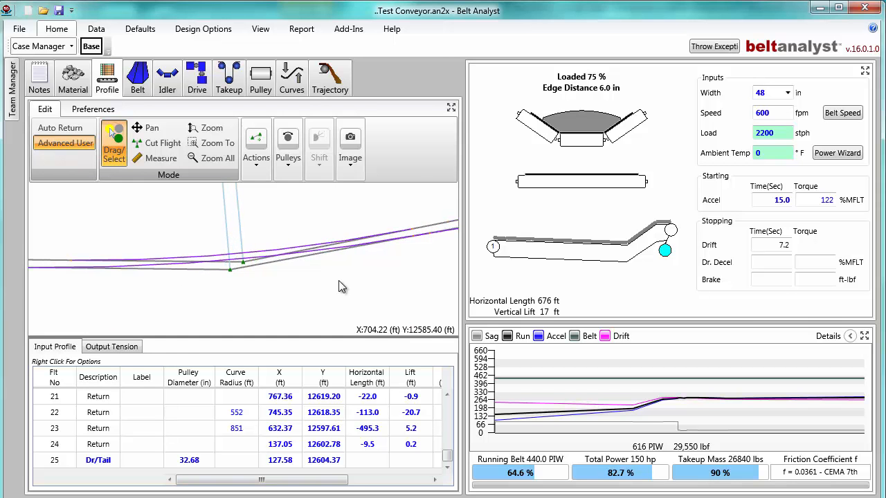
left_click_drag(343, 270, 290, 265)
left_click_drag(353, 262, 192, 290)
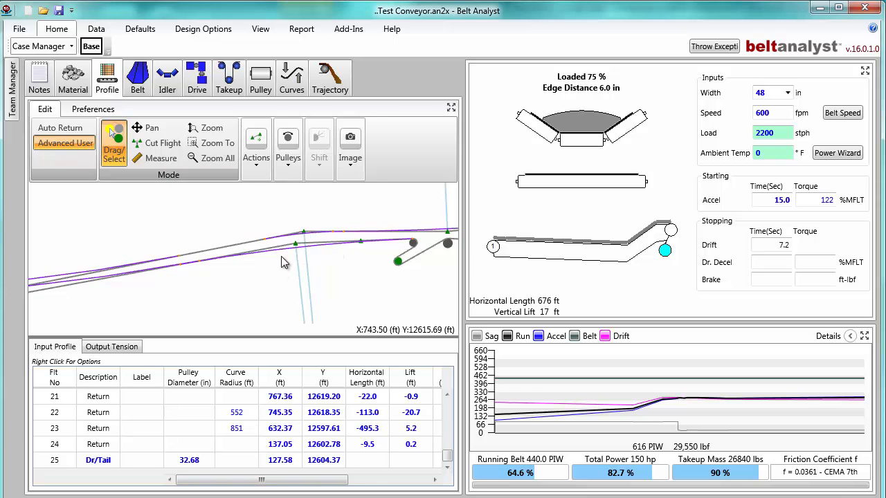
scroll(353, 241, "up", 1)
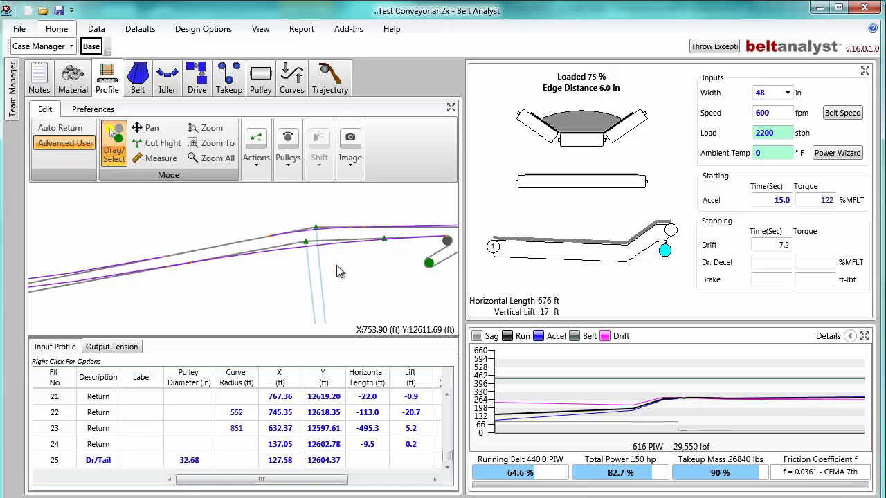
left_click_drag(342, 267, 146, 280)
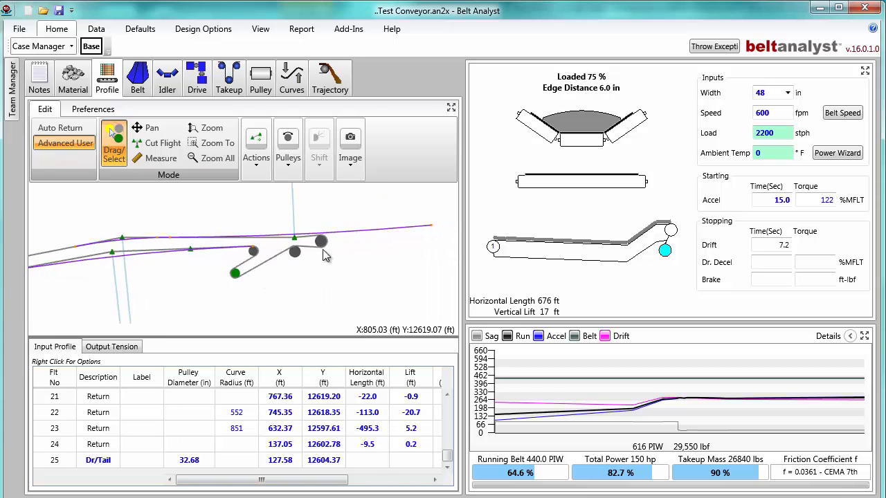
Step: Examine the profile from the head end back along the conveyor to the tail pulley
left_click_drag(184, 285, 460, 255)
left_click_drag(157, 291, 551, 229)
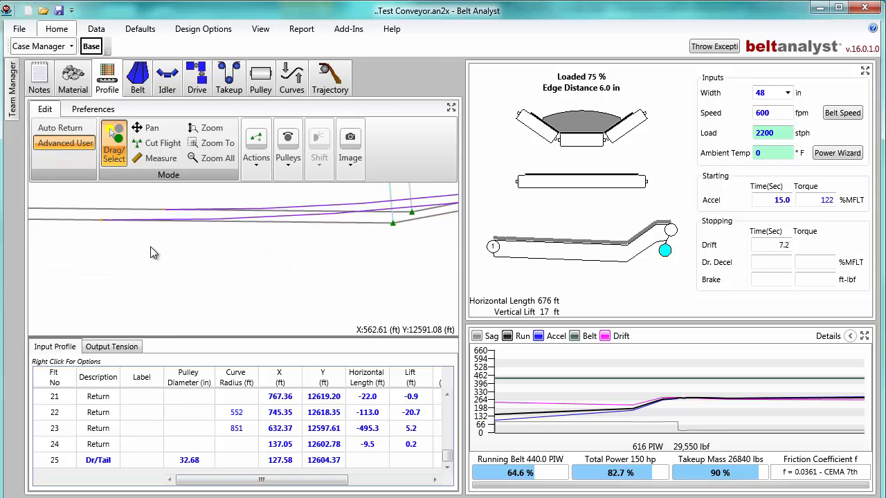
left_click_drag(127, 249, 885, 248)
left_click_drag(172, 248, 791, 275)
left_click_drag(131, 263, 349, 245)
scroll(284, 219, "up", 2)
left_click_drag(283, 218, 223, 268)
scroll(227, 243, "up", 2)
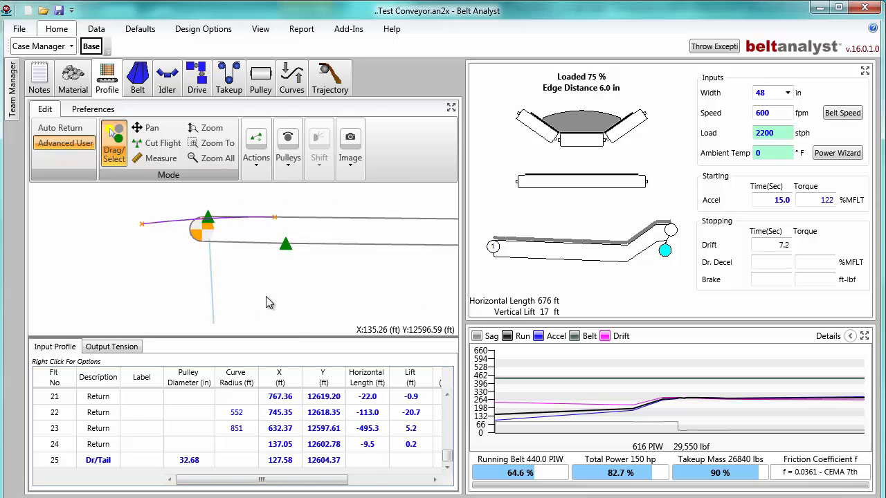
Step: Convert the head pulley at flight 13 to a drive
left_click(113, 460)
scroll(121, 412, "up", 3)
scroll(117, 420, "up", 1)
left_click(109, 460)
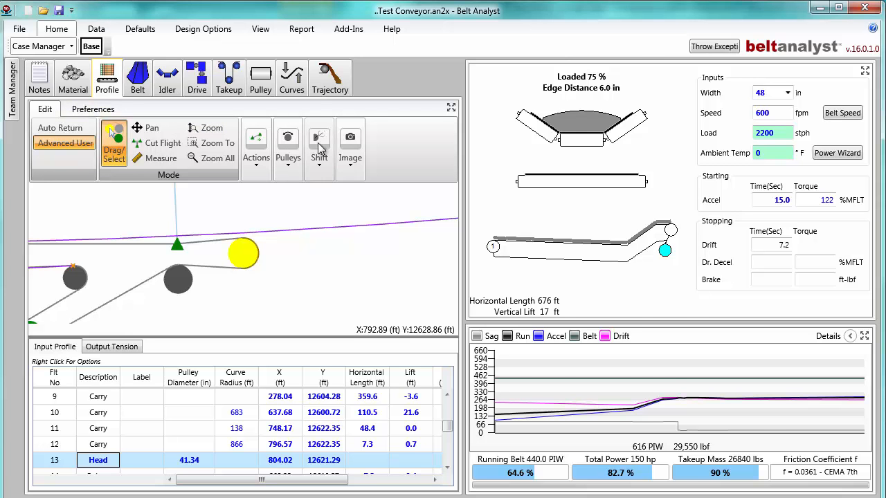
left_click_drag(463, 169, 631, 171)
left_click(388, 143)
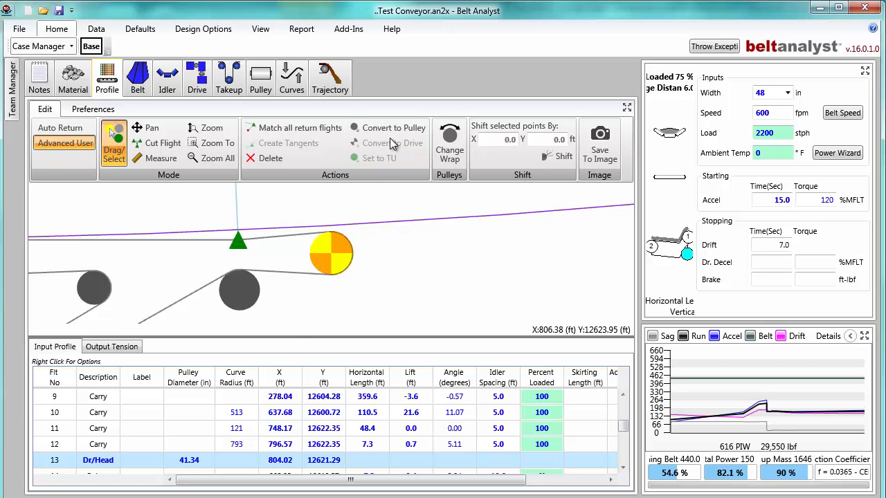
Step: Convert the tail drive at flight 25 to an ordinary pulley
left_click(121, 445)
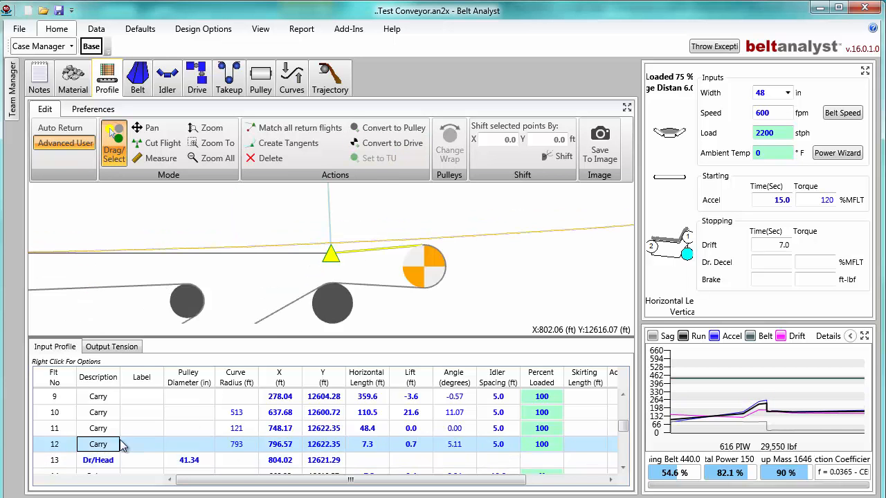
scroll(121, 445, "down", 4)
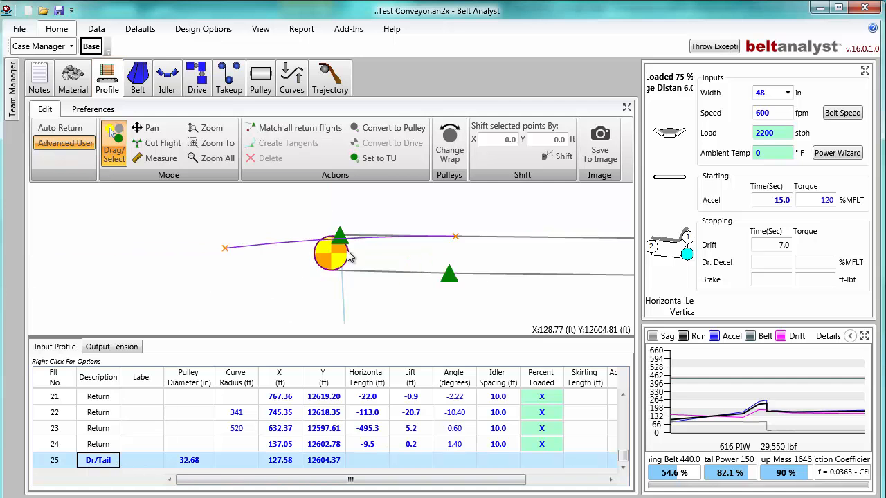
left_click(388, 135)
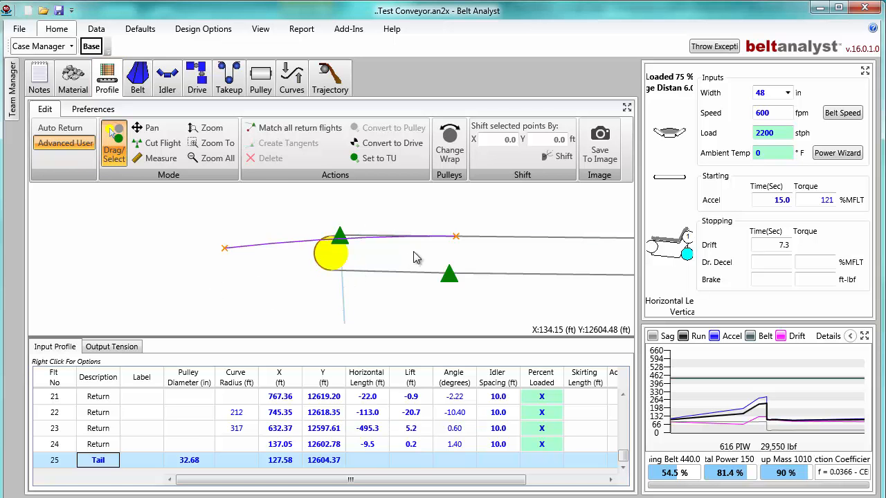
Step: Examine the profile from the head drive back to the tail and check the conveyor sketch and tension results
left_click(102, 426)
scroll(100, 433, "up", 4)
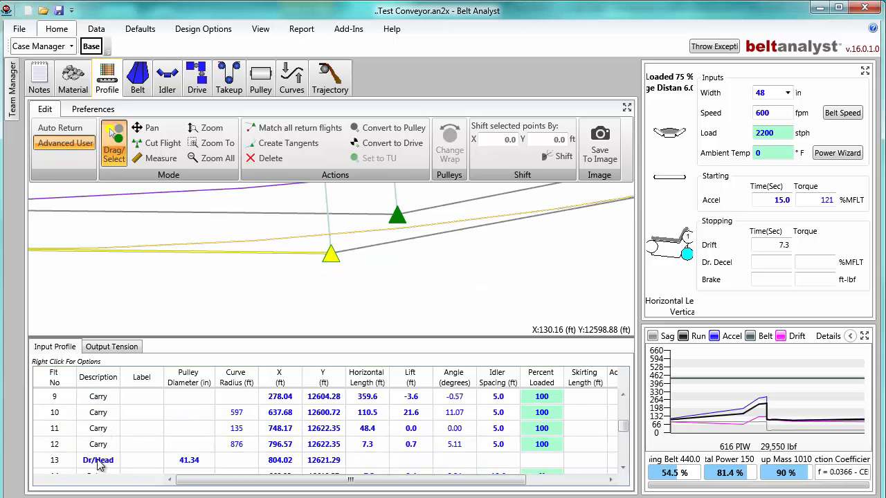
left_click(99, 463)
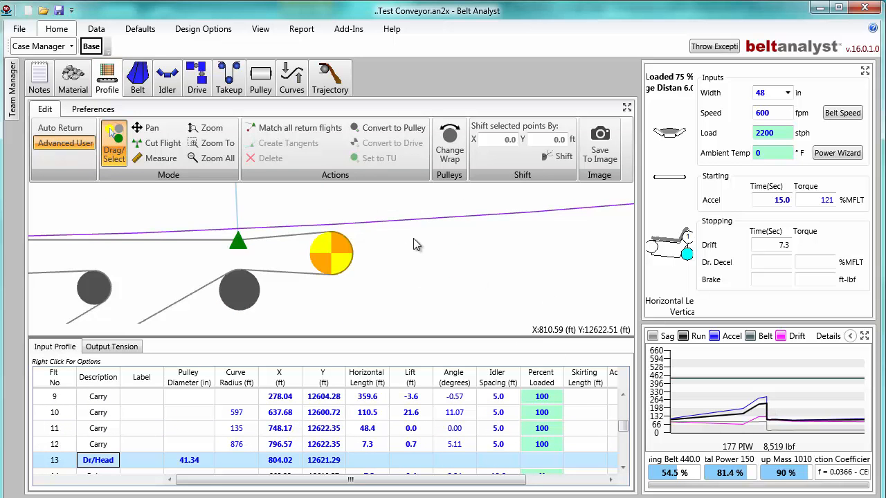
left_click_drag(407, 244, 521, 206)
scroll(483, 237, "down", 4)
left_click_drag(156, 292, 319, 274)
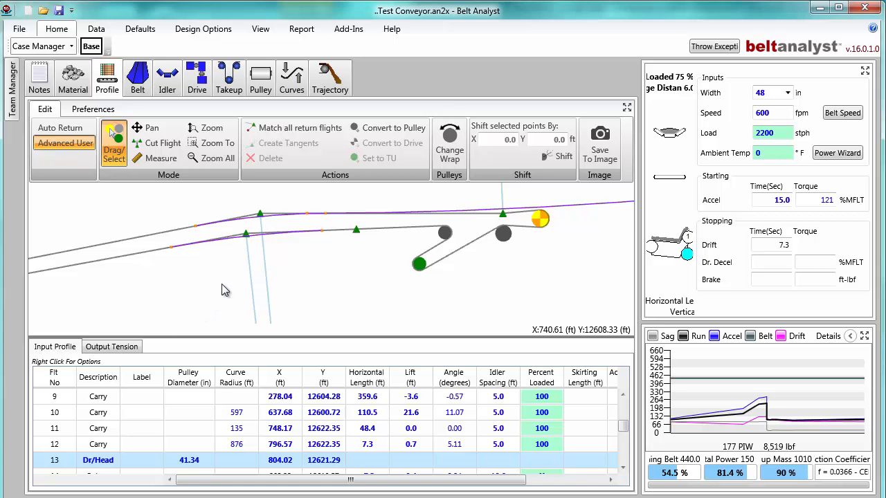
left_click_drag(222, 285, 437, 237)
scroll(476, 237, "down", 4)
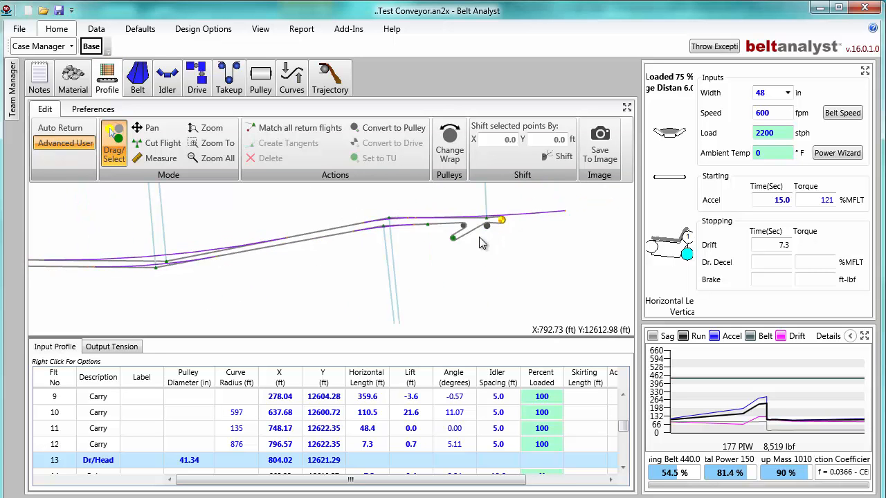
left_click_drag(263, 283, 427, 270)
scroll(443, 271, "down", 3)
left_click_drag(340, 289, 507, 282)
scroll(511, 282, "down", 3)
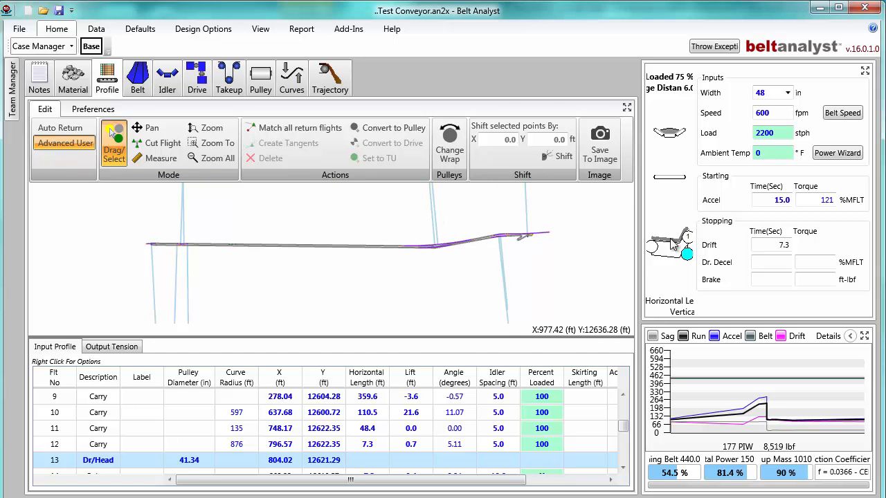
left_click_drag(642, 267, 469, 264)
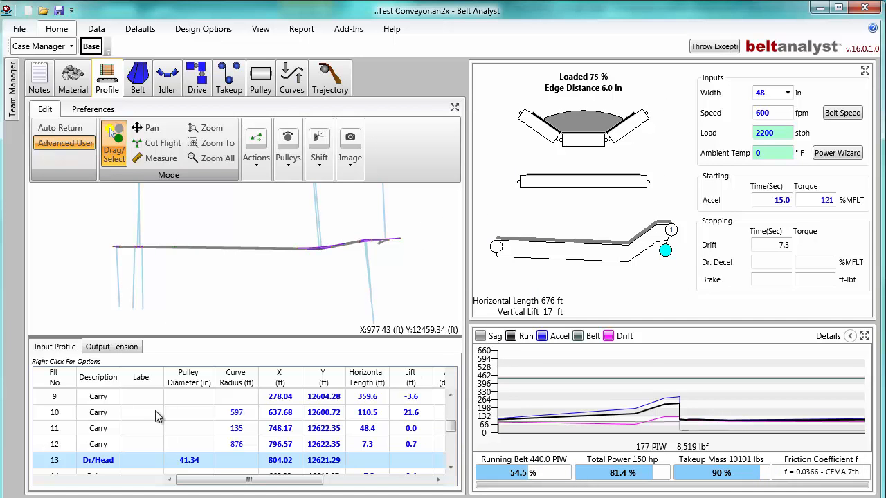
Step: View the editing options available for flight 9, dismiss them and clear the flight selection
left_click(141, 399)
right_click(141, 399)
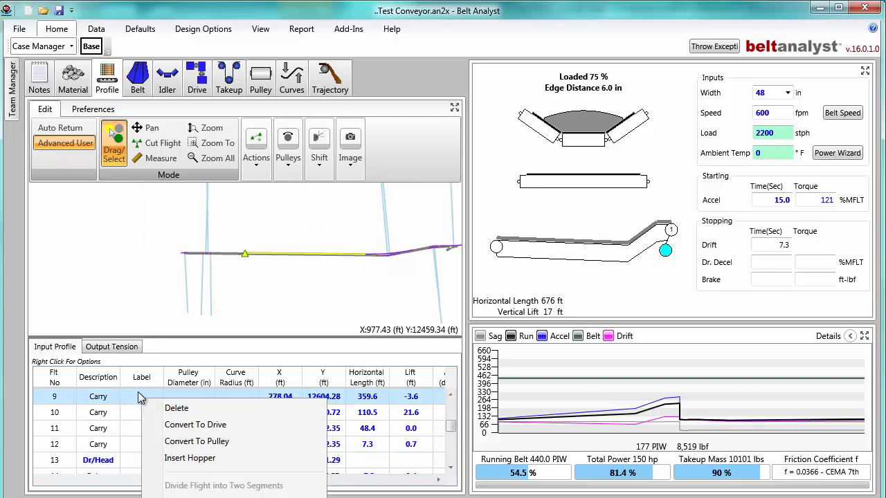
left_click(403, 388)
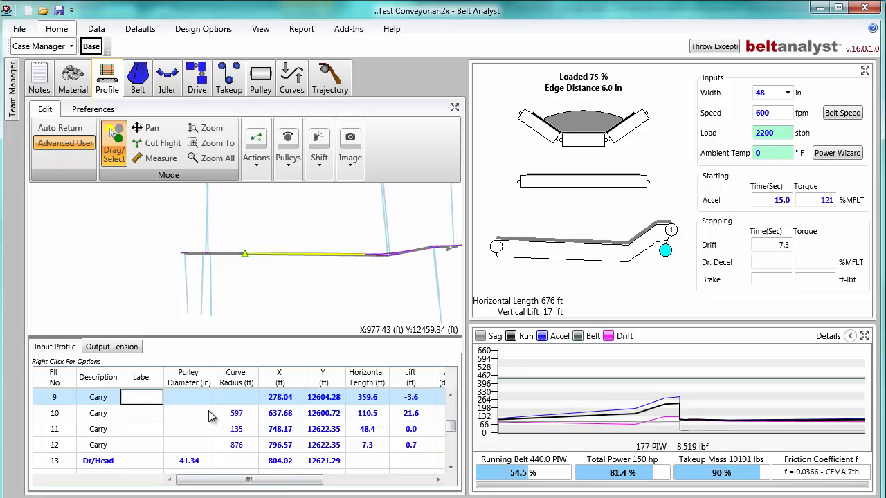
left_click(171, 416)
left_click(215, 305)
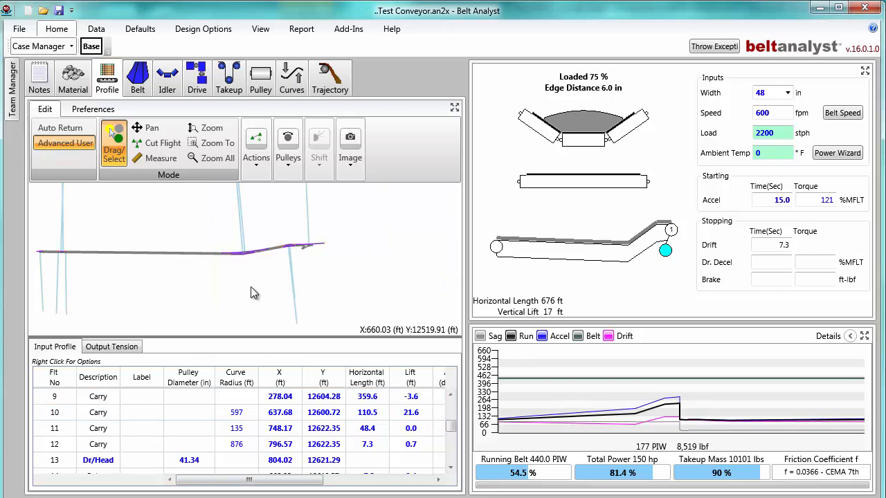